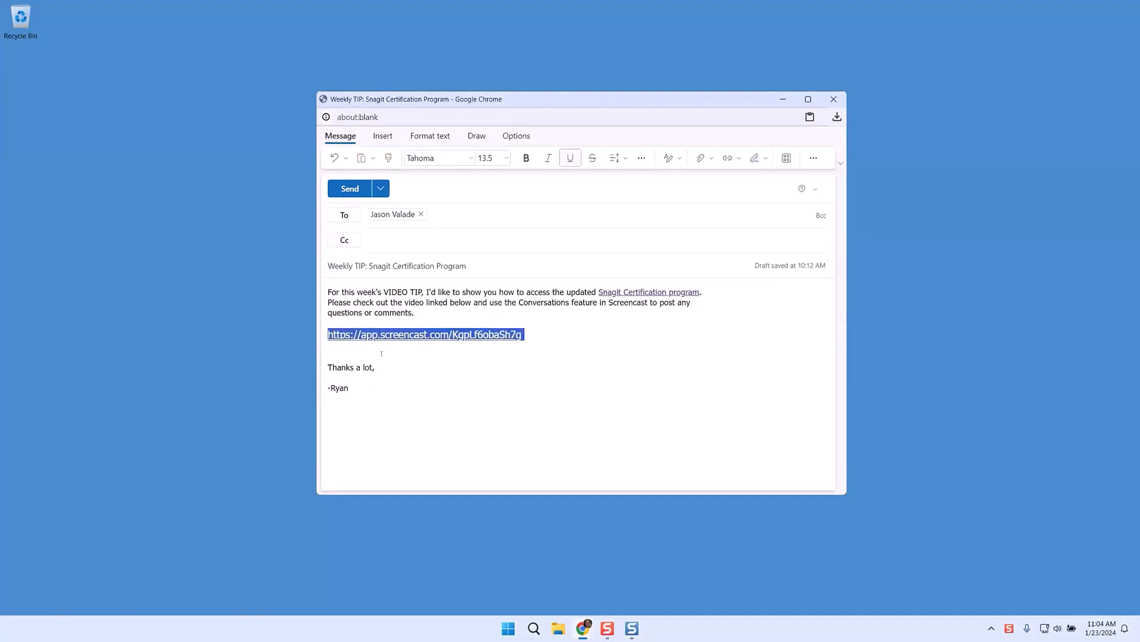
Step: Cut the old Screencast URL line from the email body and put the caret on the emptied line
click(437, 361)
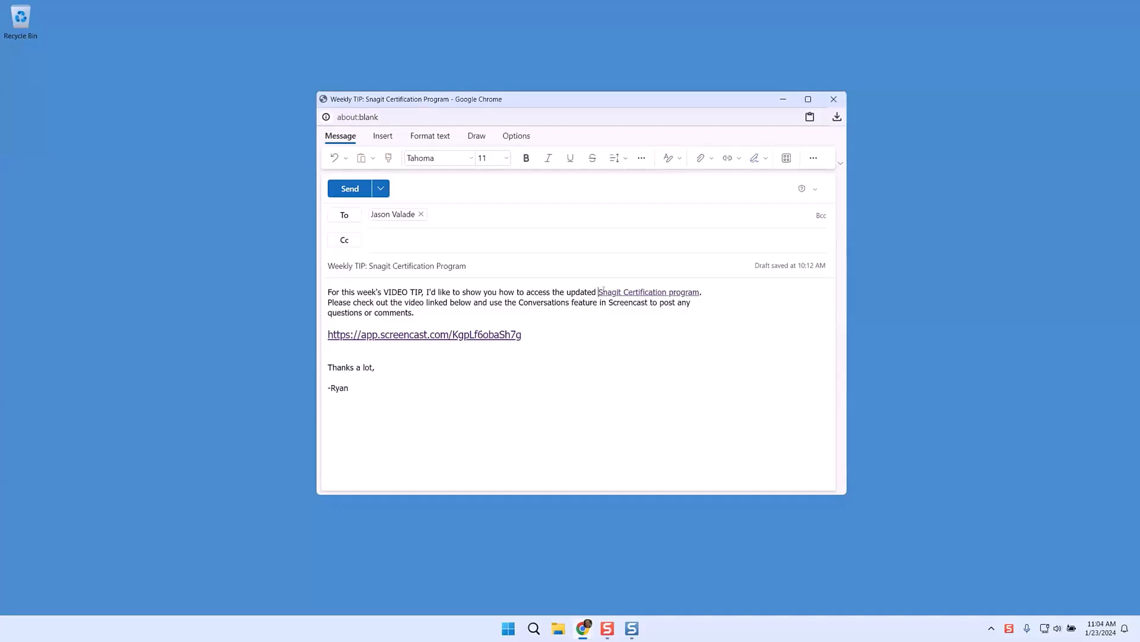
drag(600, 292, 700, 292)
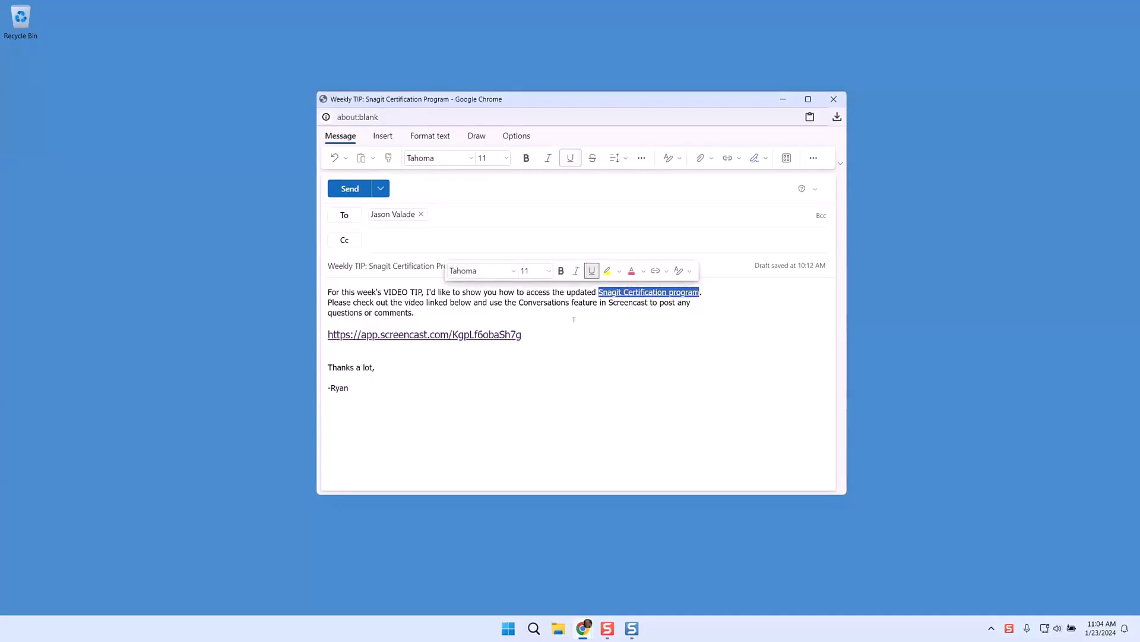
click(637, 317)
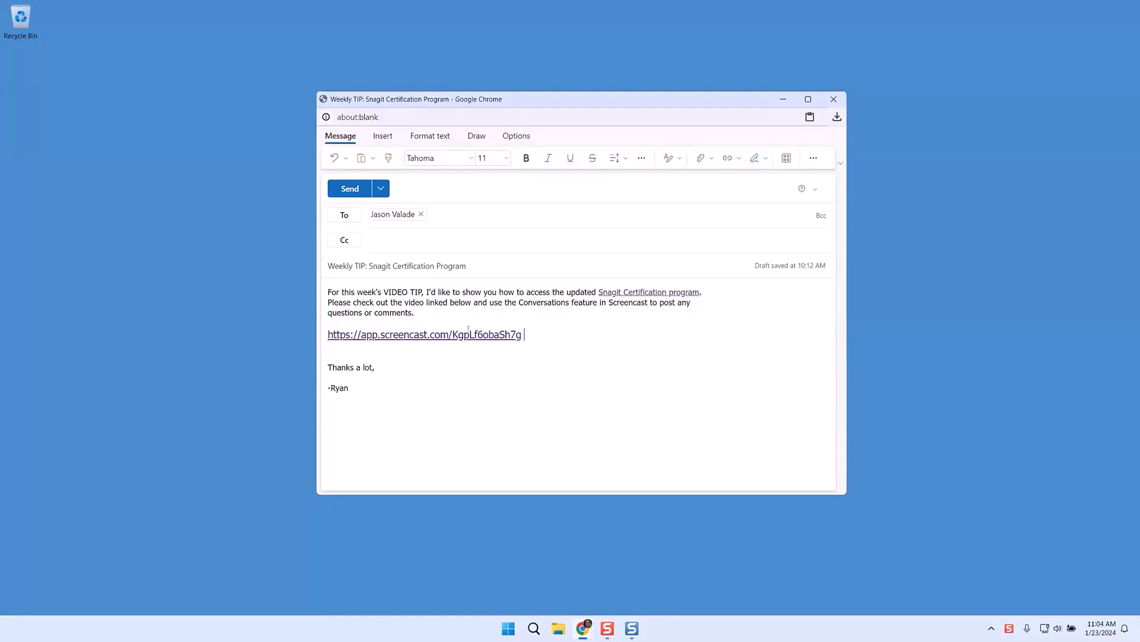
drag(525, 333, 327, 335)
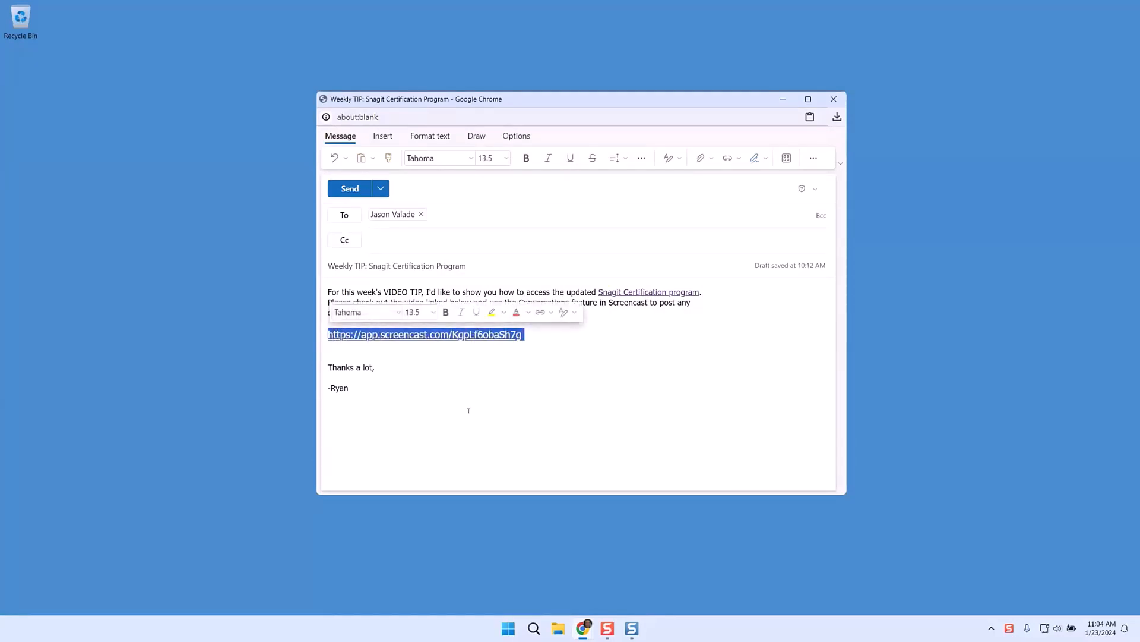
key(ctrl+x)
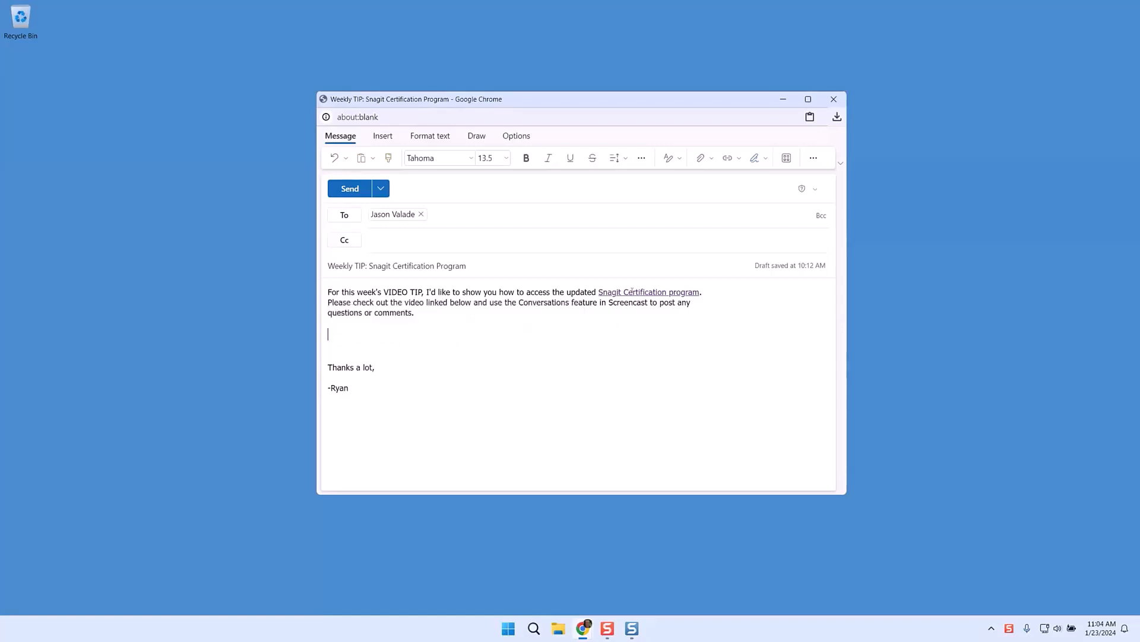
click(348, 340)
click(335, 331)
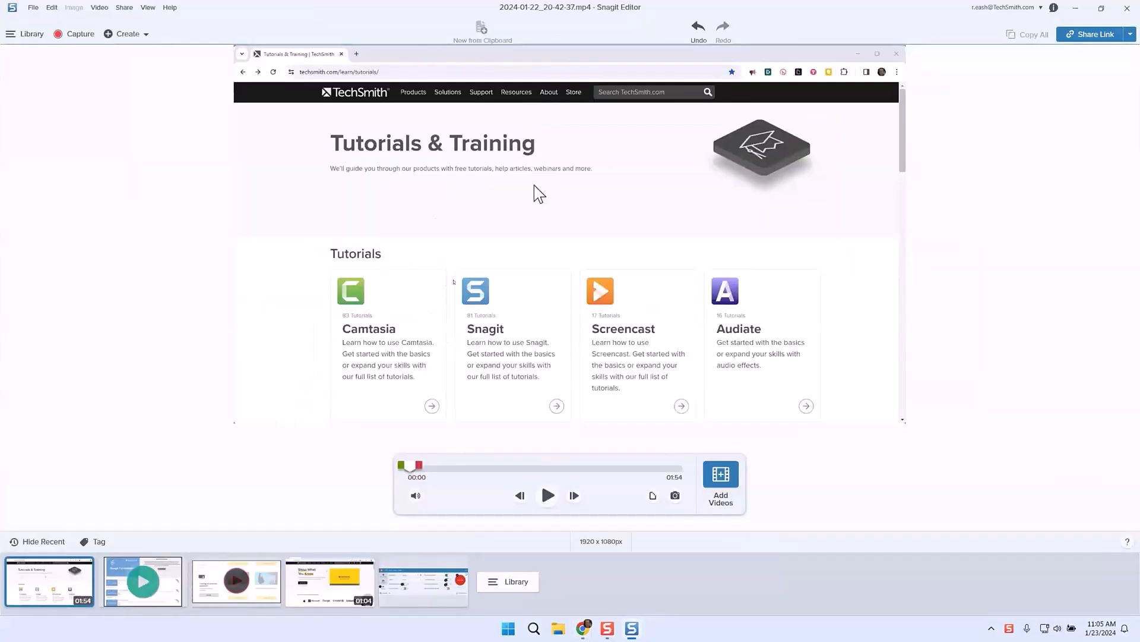
Step: Scrub the recording to the More Resources frame and upload it to Screencast with Share Link
click(473, 467)
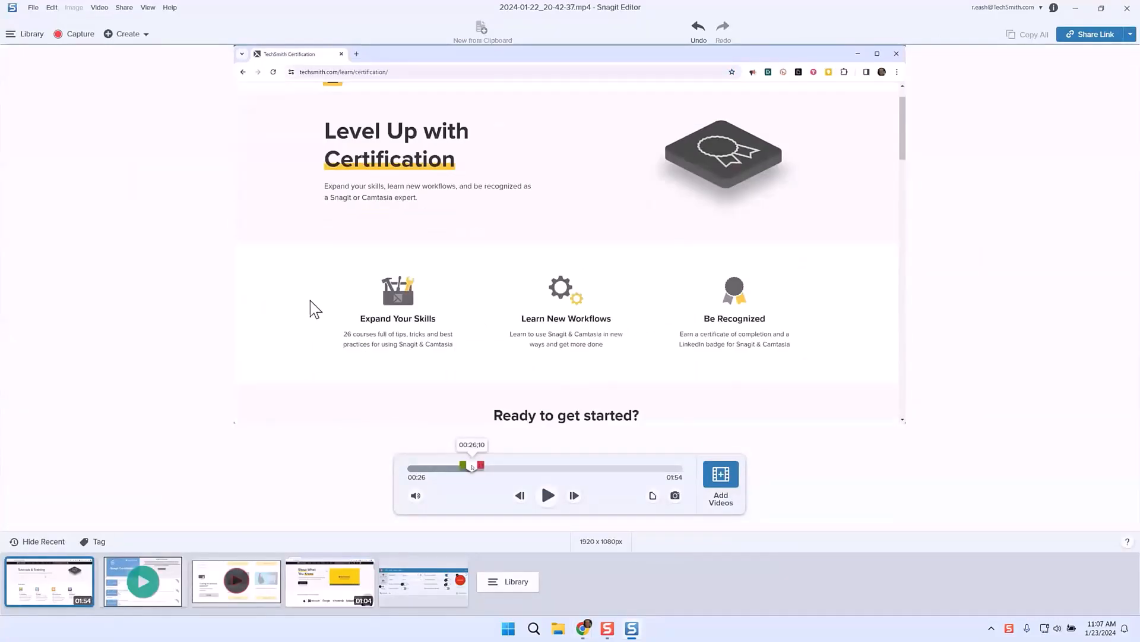
click(459, 468)
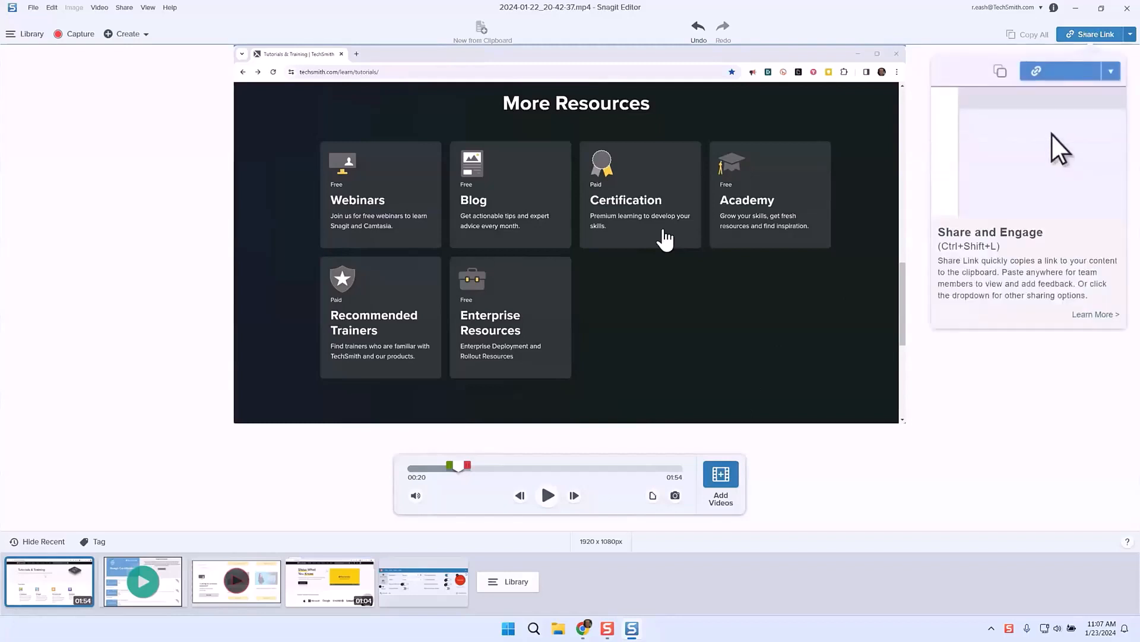
click(1091, 34)
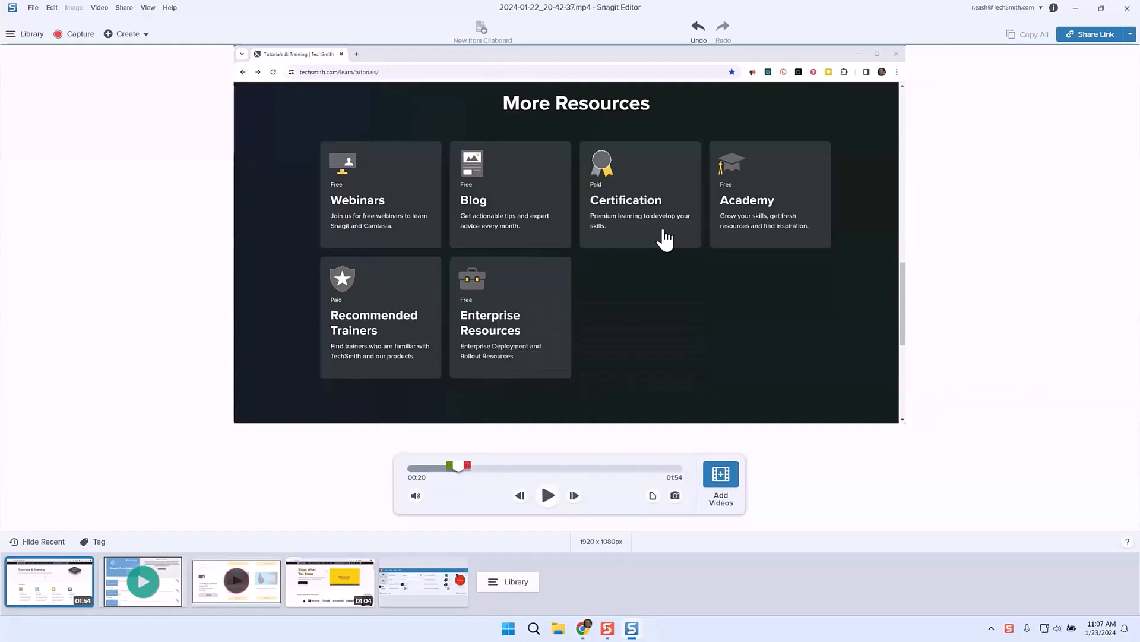
click(633, 570)
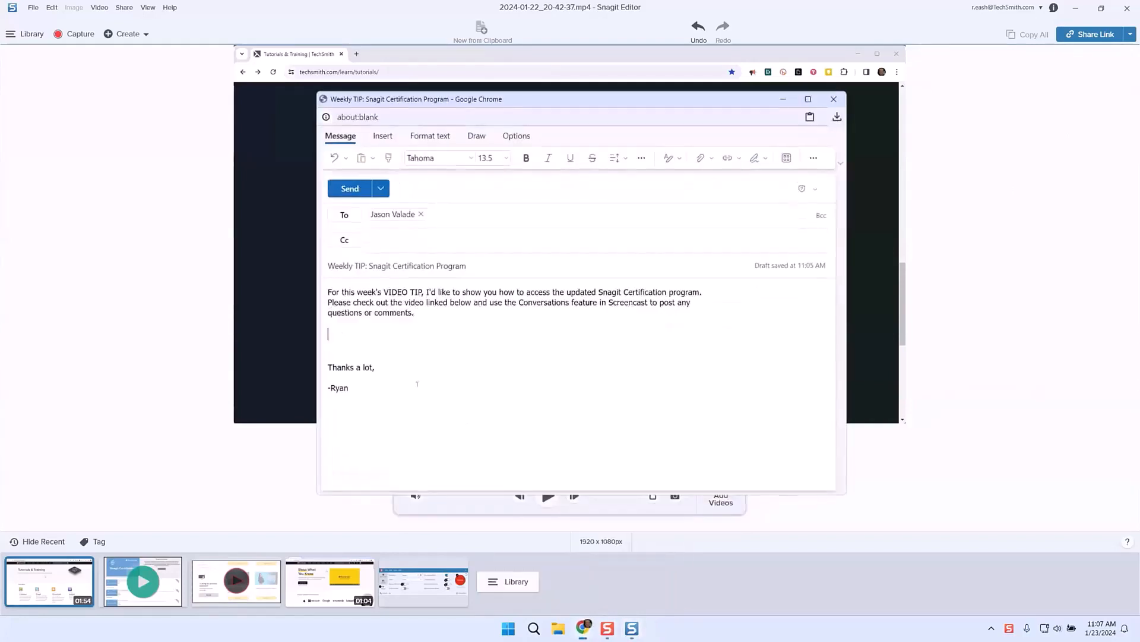
click(348, 338)
key(ctrl+v)
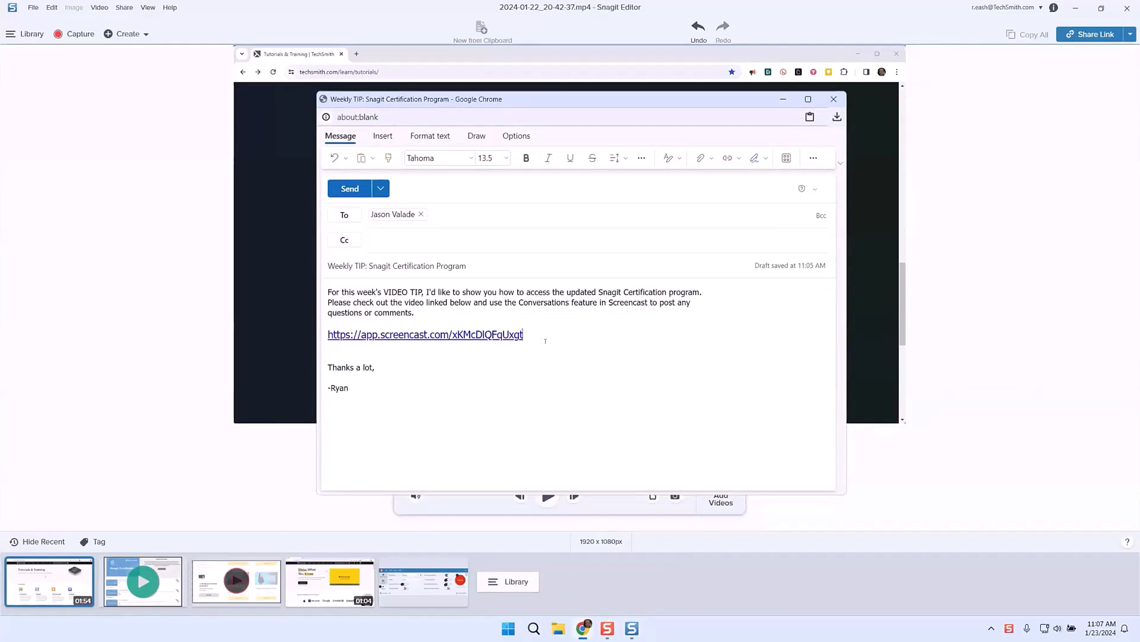
drag(534, 336, 464, 336)
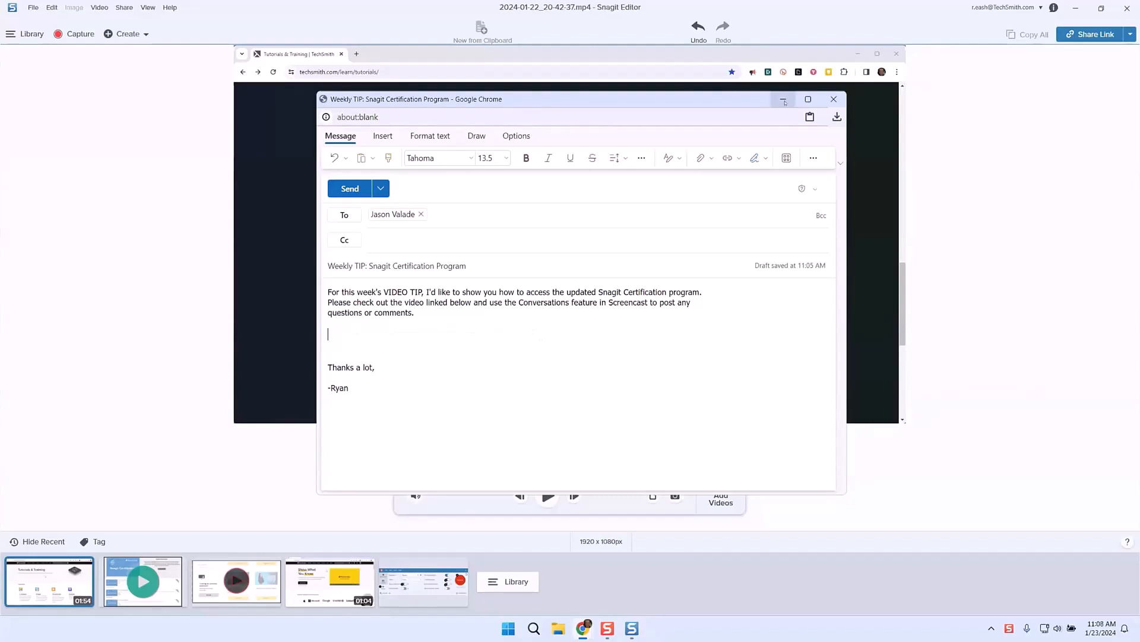
click(784, 102)
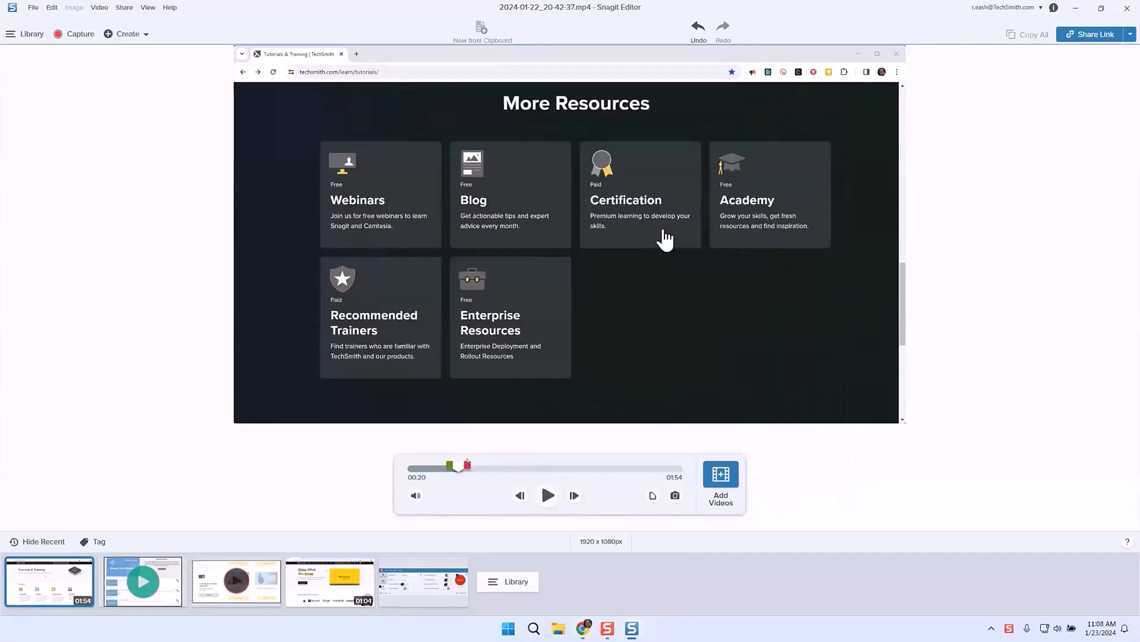
Step: Scrub the video to the certification page, then jump to the final 01:54 frame
drag(458, 466, 629, 468)
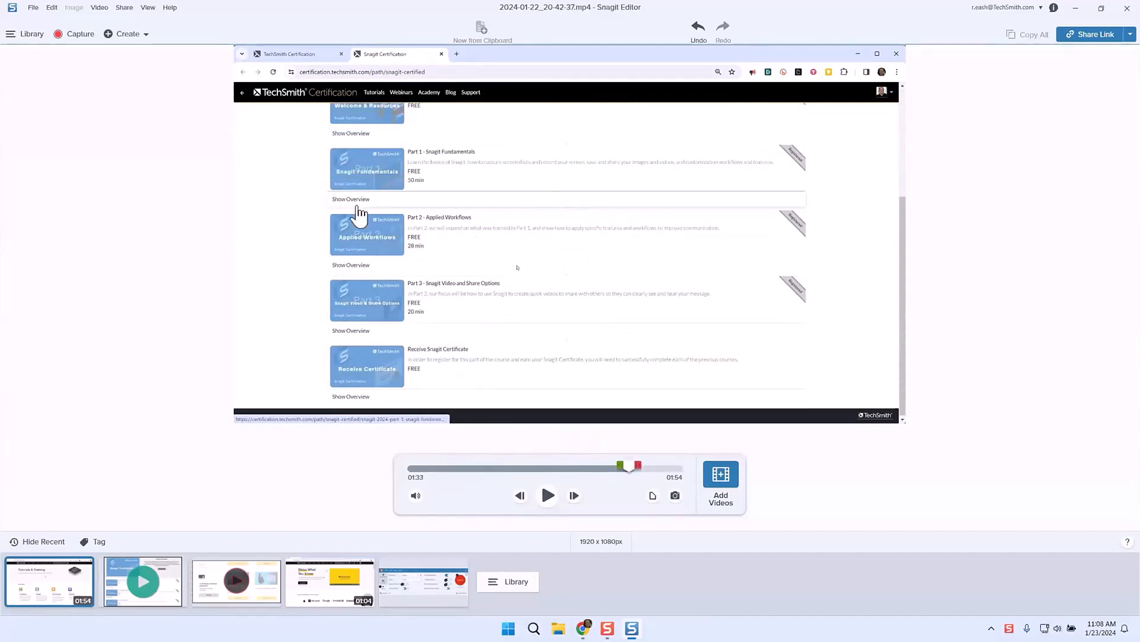
click(681, 484)
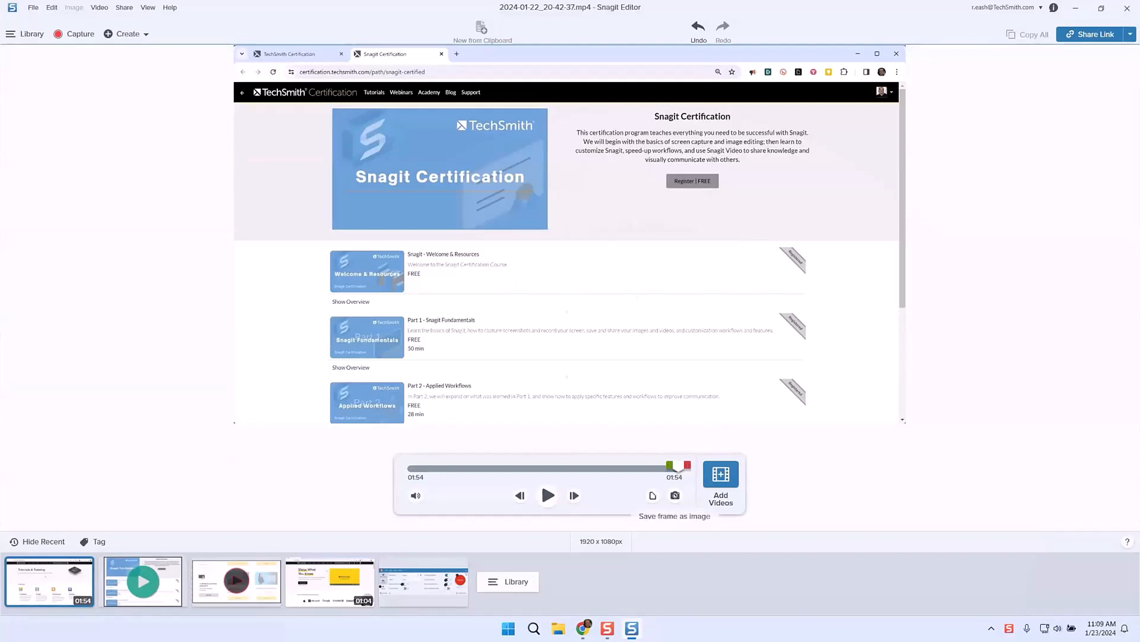
Step: Save the final frame as an image, crop off the browser bars and left margin, and zoom to 55%
click(675, 495)
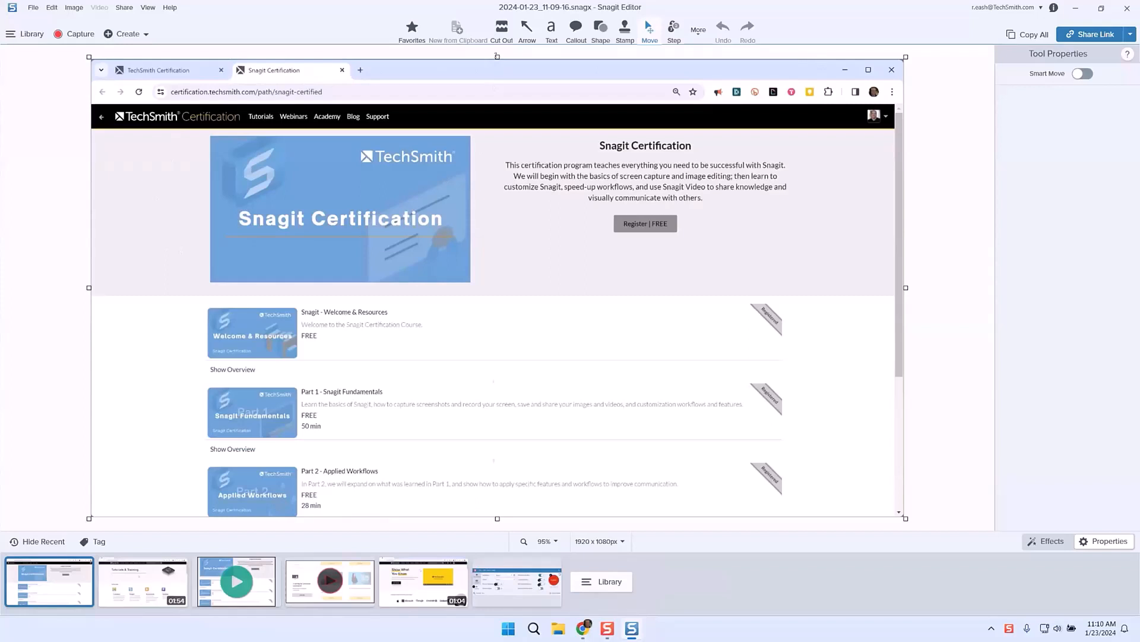
drag(497, 56, 507, 128)
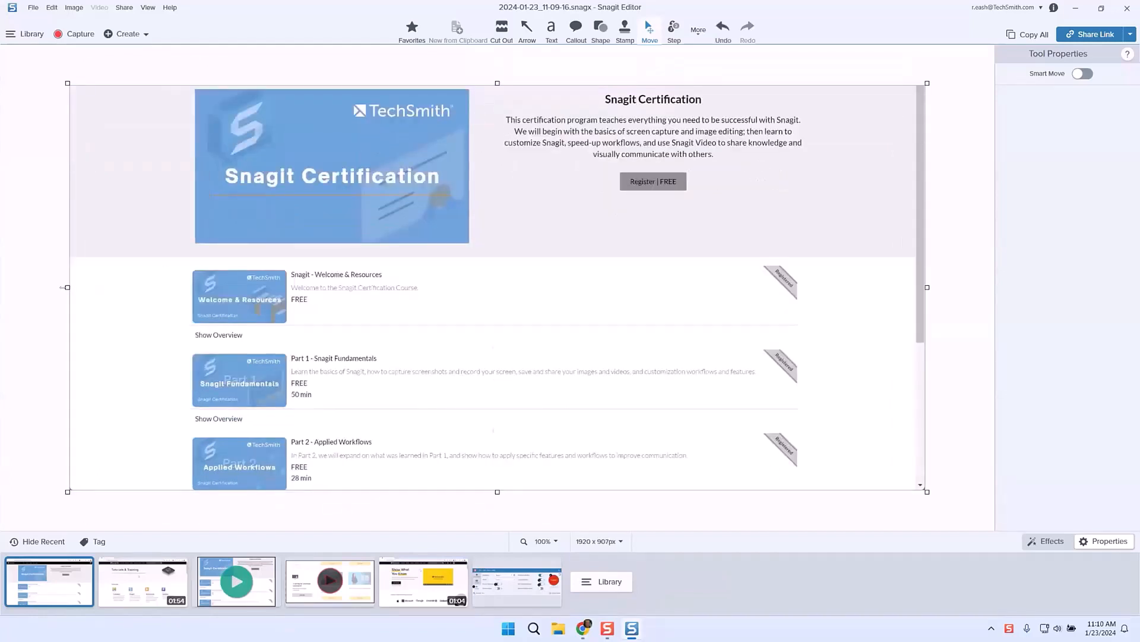
drag(62, 286, 177, 291)
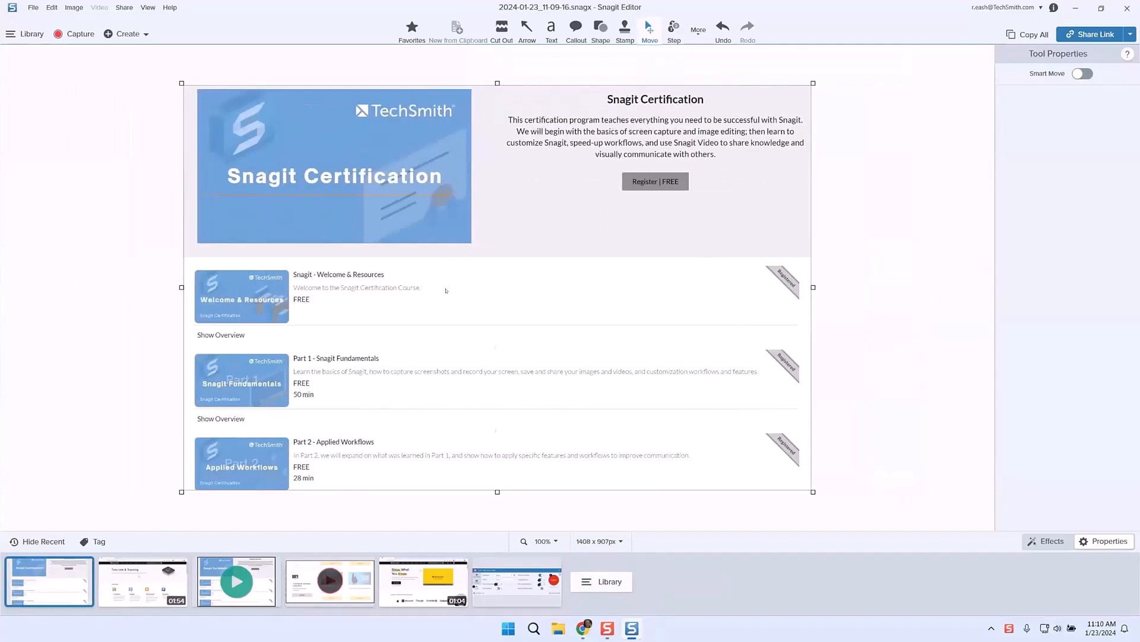
click(555, 542)
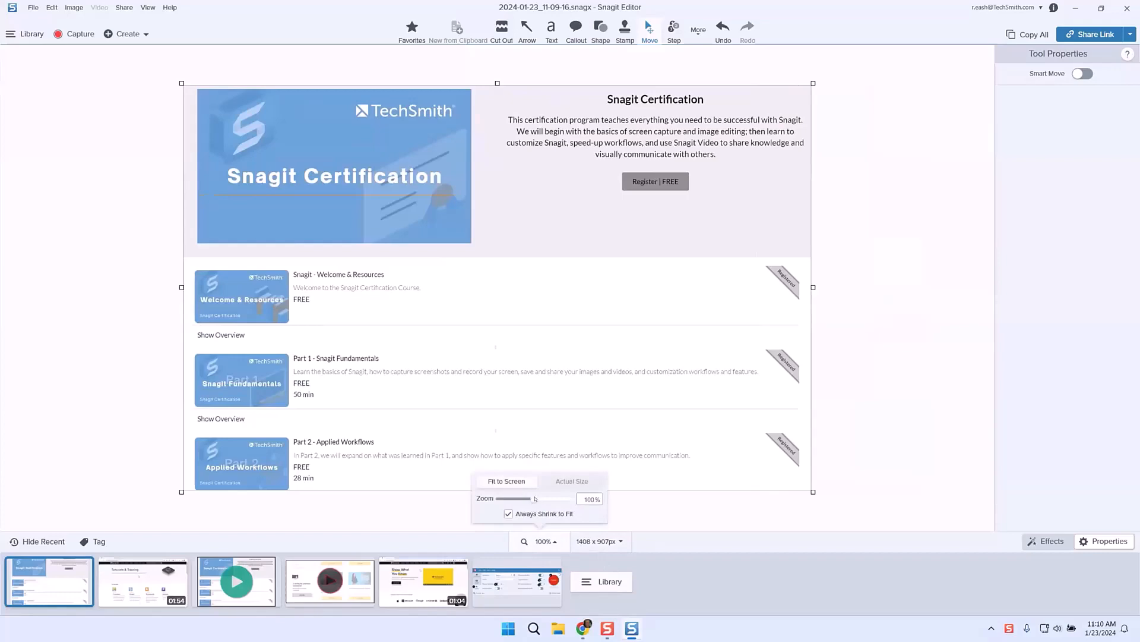
mouse_move(535, 499)
mouse_down()
mouse_move(549, 498)
mouse_move(526, 499)
mouse_up()
Step: Resize the certification image from 1408 wide to 600 x 387 pixels
click(620, 541)
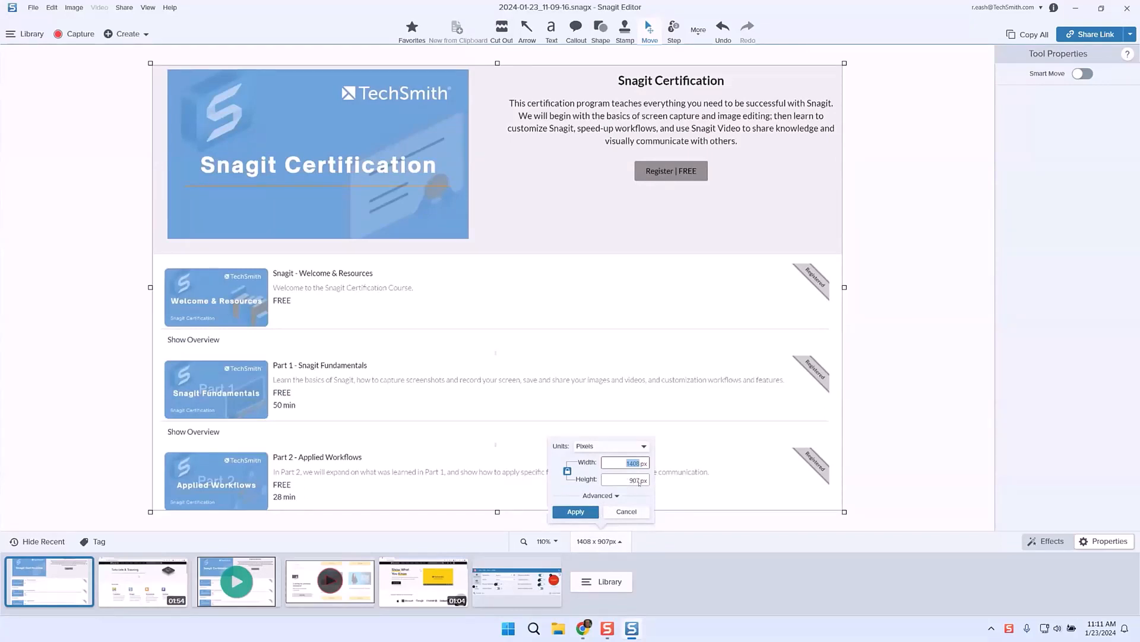
click(643, 447)
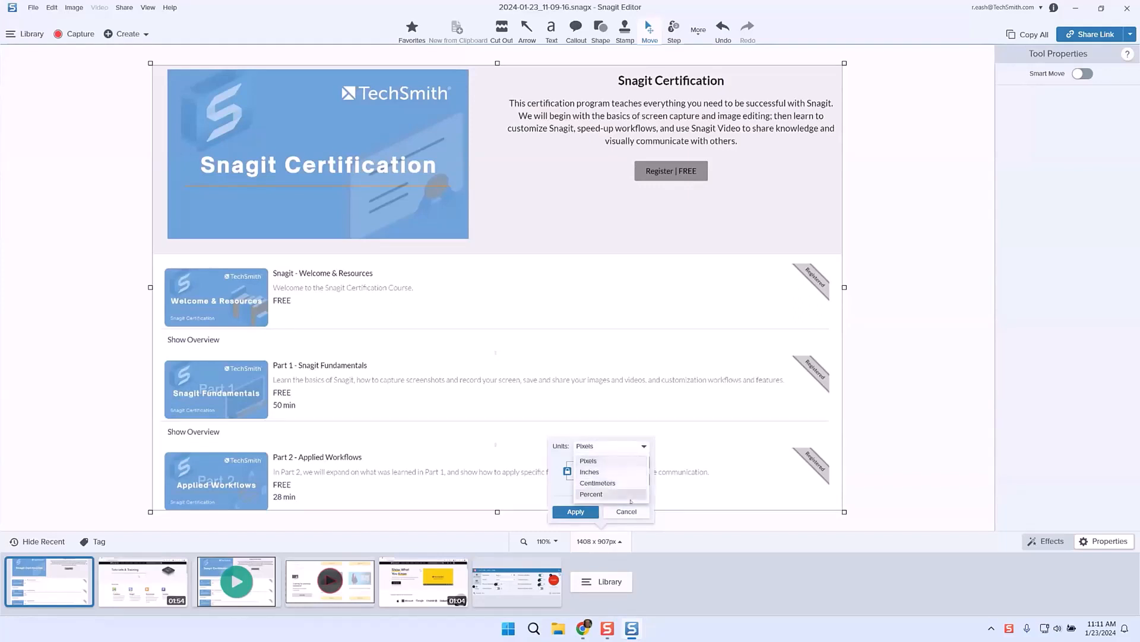
click(635, 473)
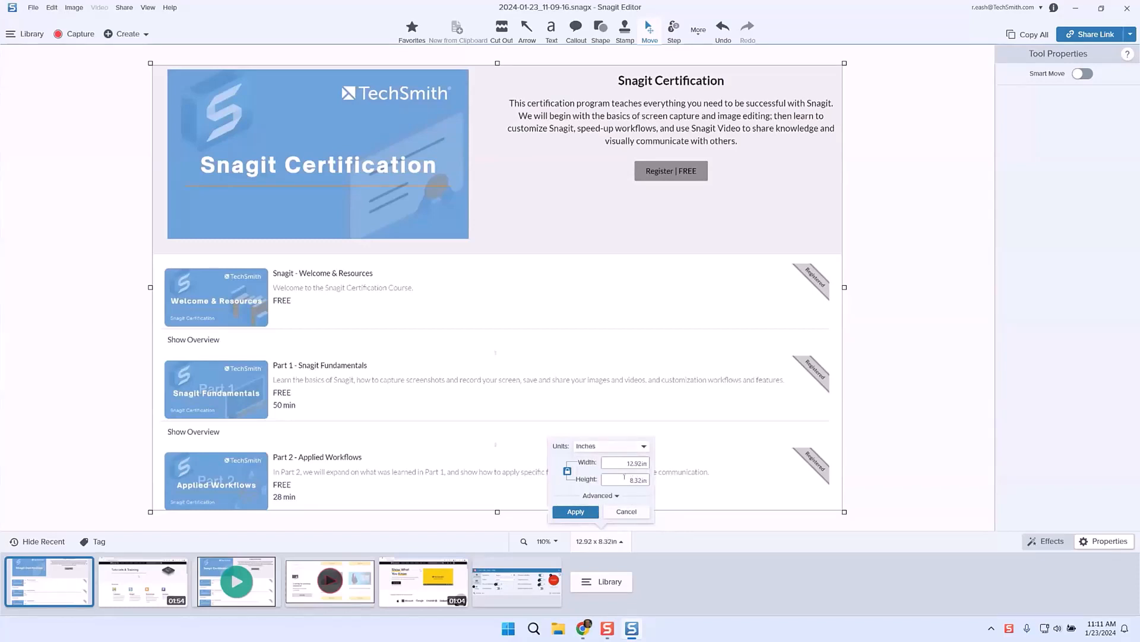
click(646, 446)
click(603, 459)
double_click(633, 462)
text(600)
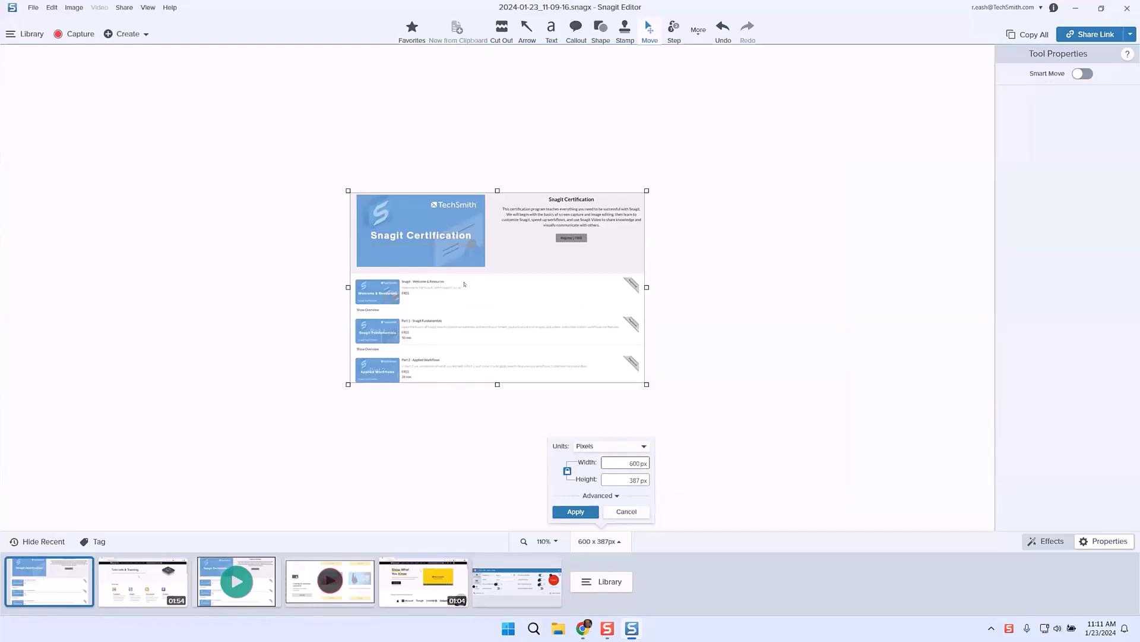
click(577, 512)
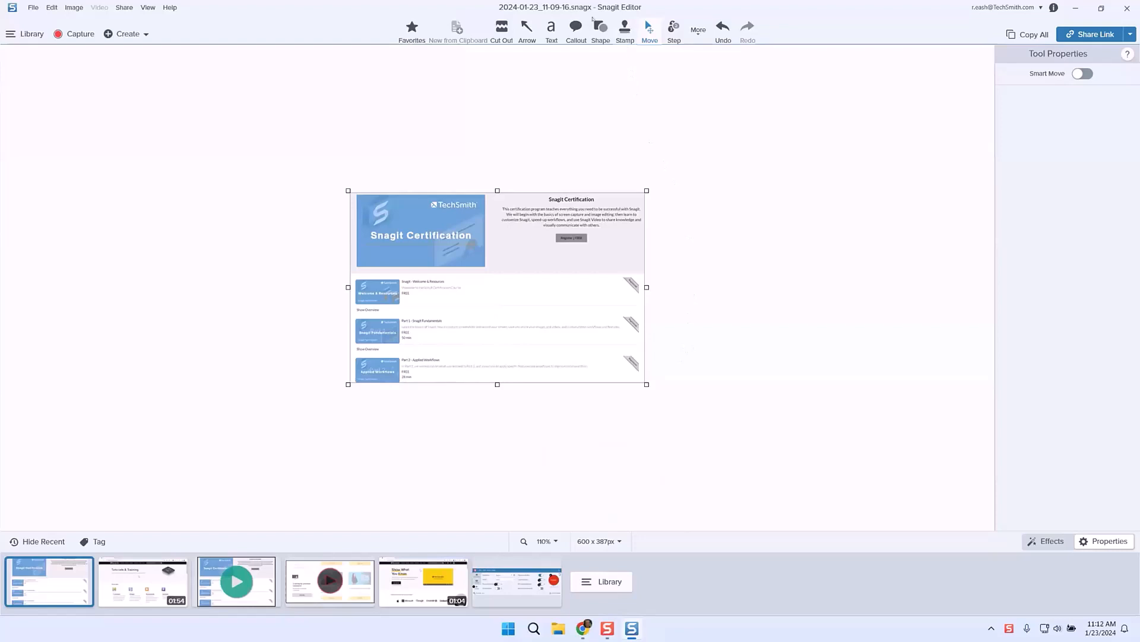
Step: Search the stamps for 'Play' and choose the teal play-button stamp
click(623, 29)
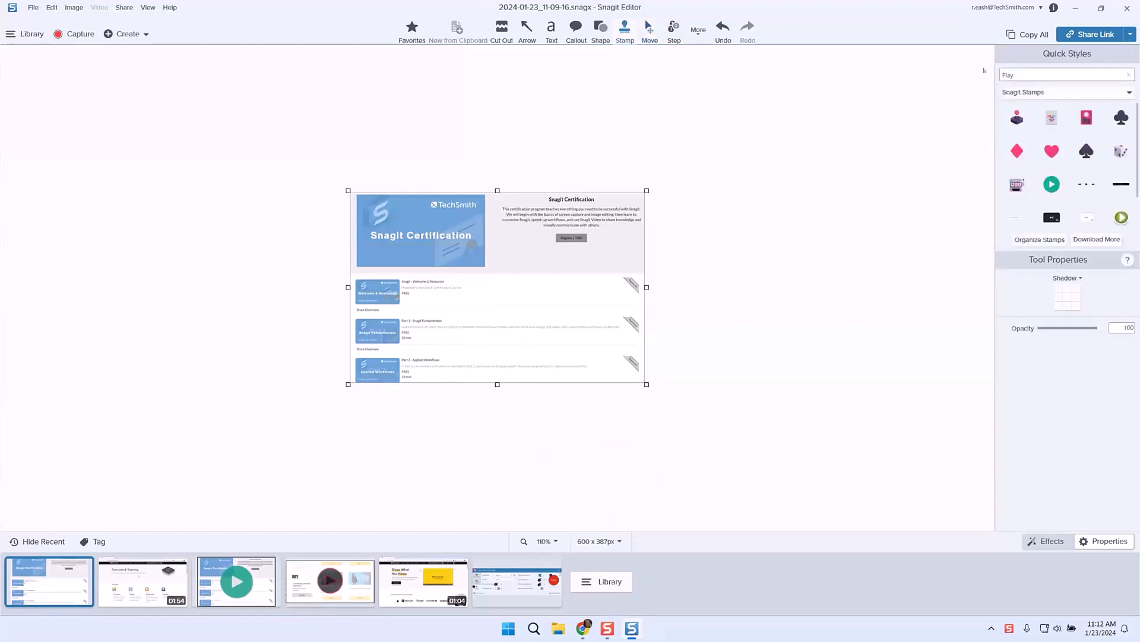
click(1033, 72)
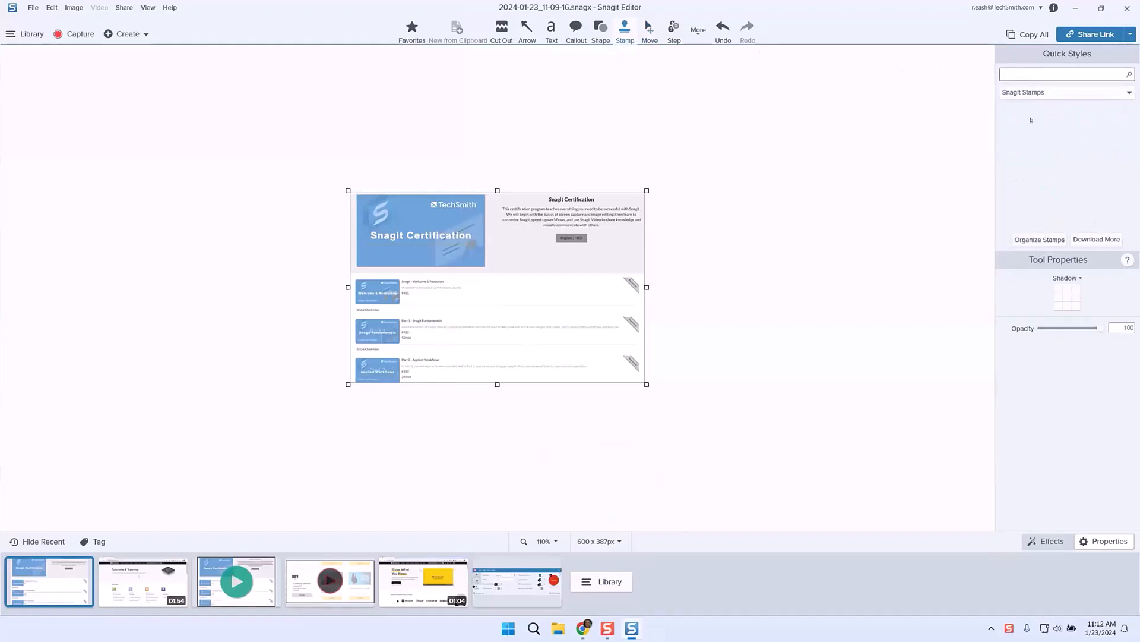
text(Play)
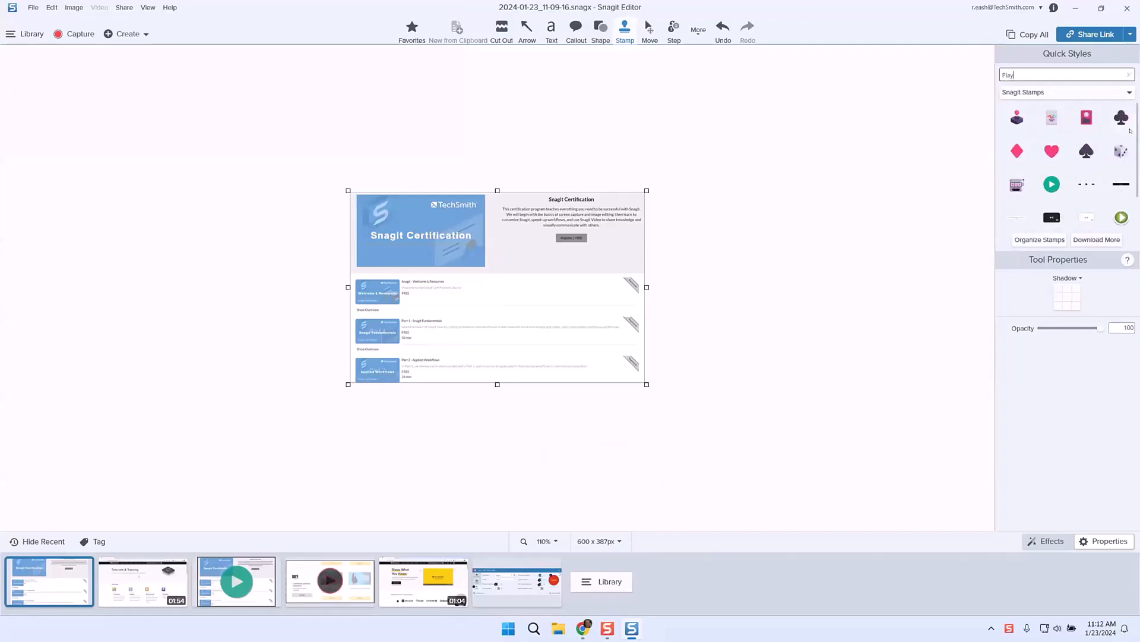
scroll(1068, 166, down, 2)
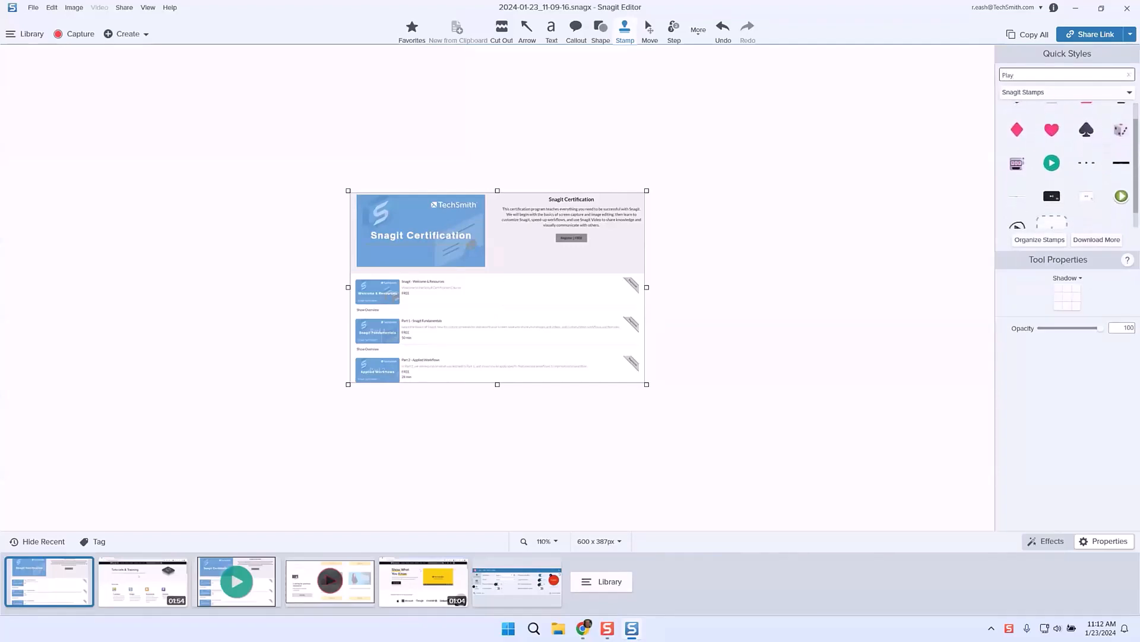
scroll(1068, 167, up, 2)
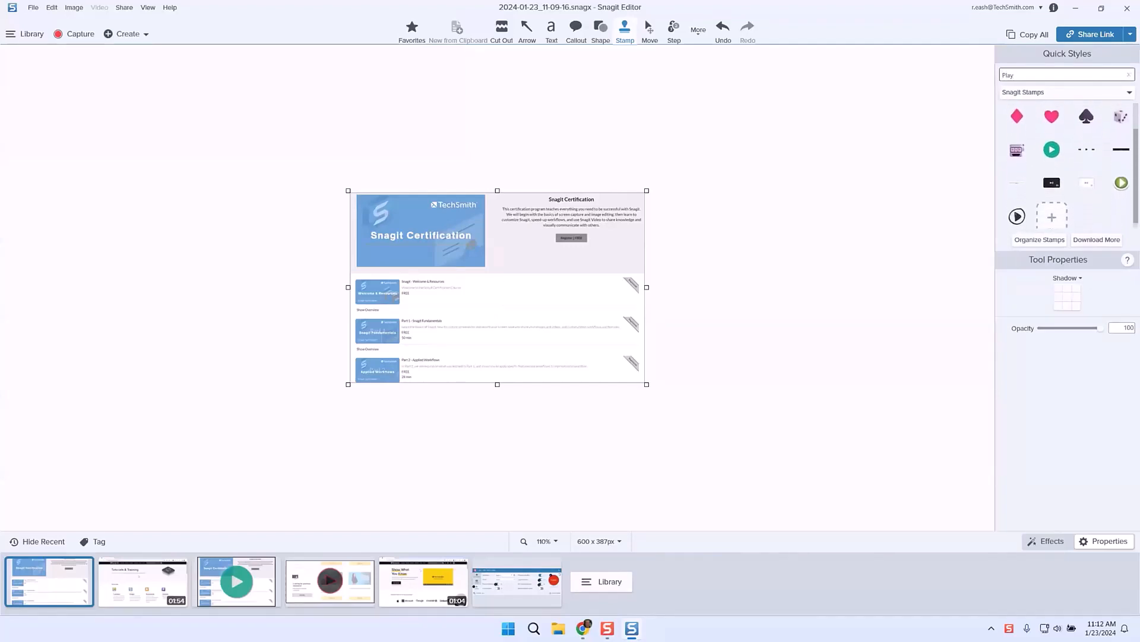
scroll(1068, 166, down, 2)
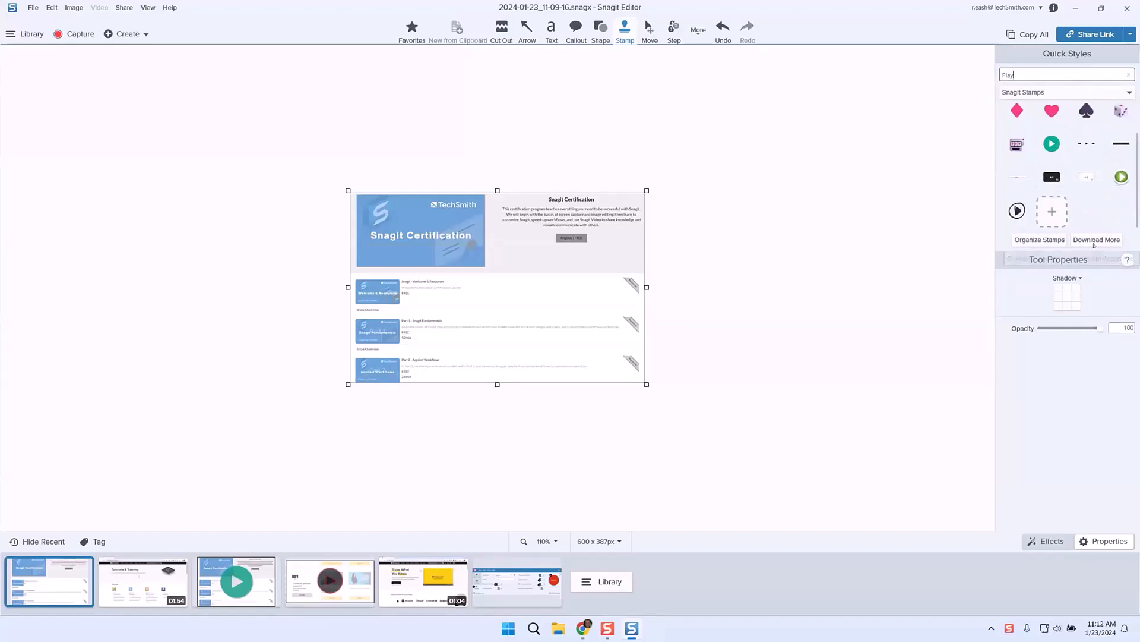
click(1051, 144)
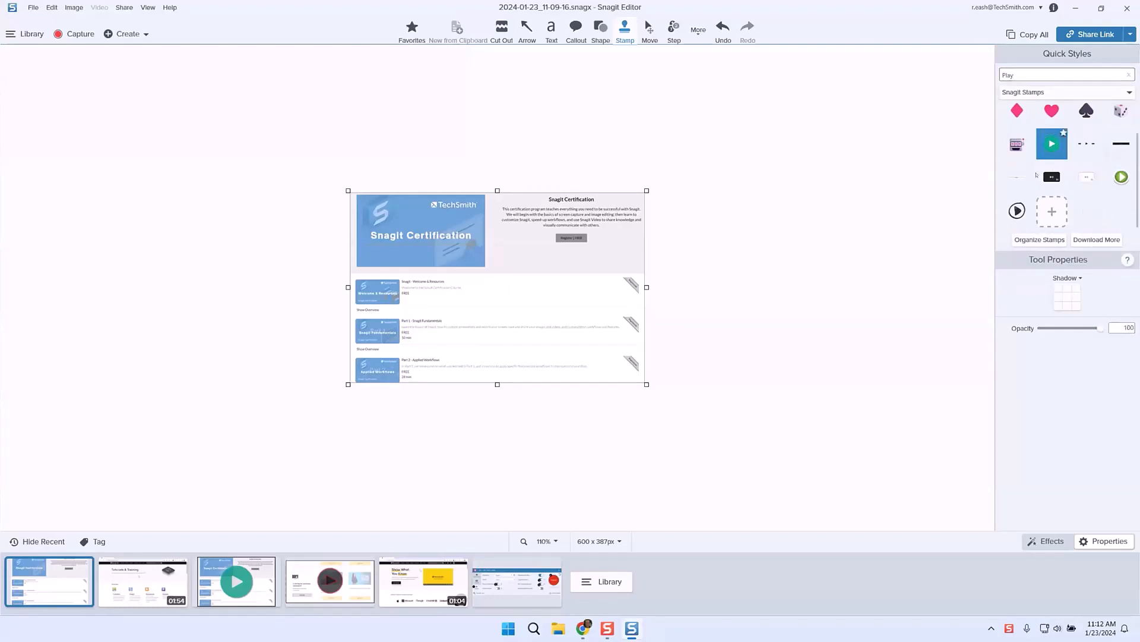
Step: Place the teal play stamp on the image, enlarge it, and centre it on the page
click(500, 286)
click(501, 288)
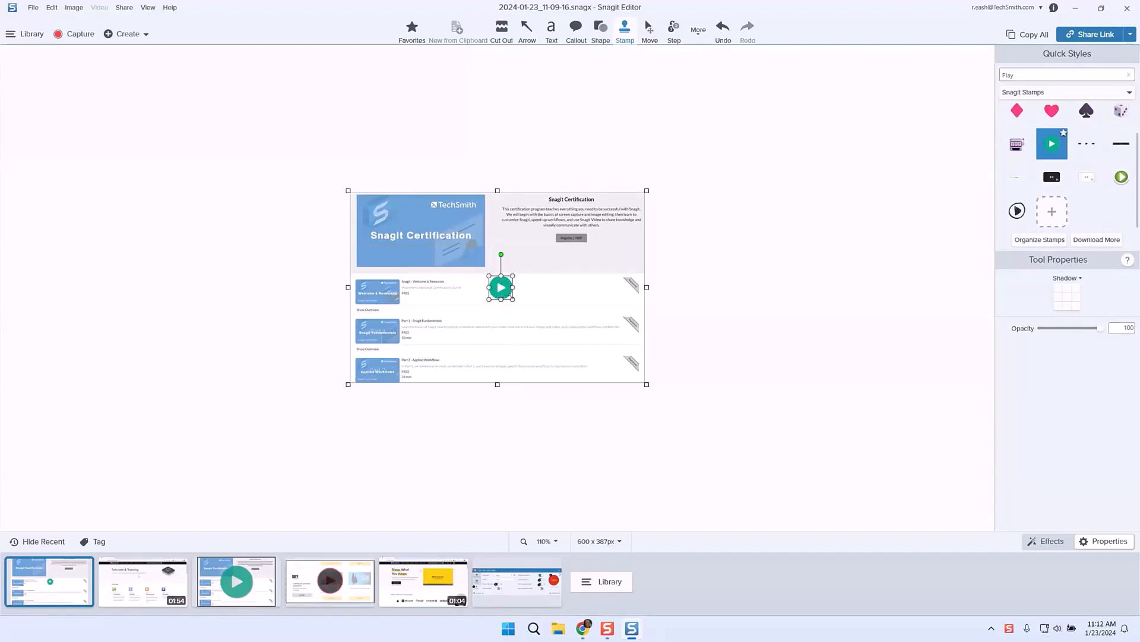
drag(514, 299, 605, 376)
drag(561, 336, 499, 285)
click(695, 337)
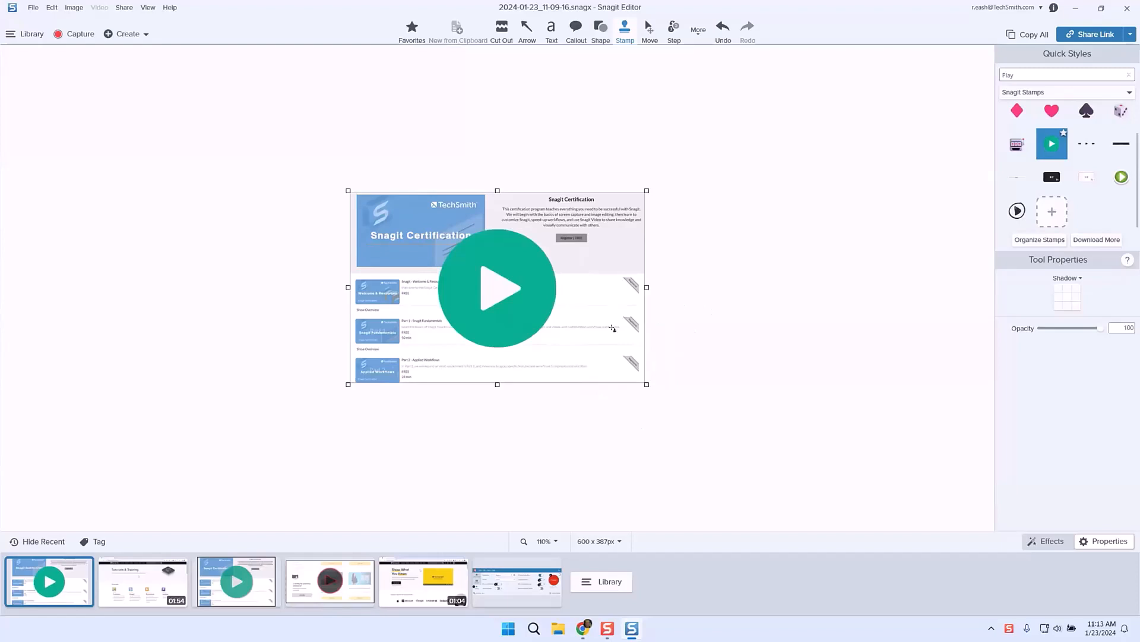
click(499, 290)
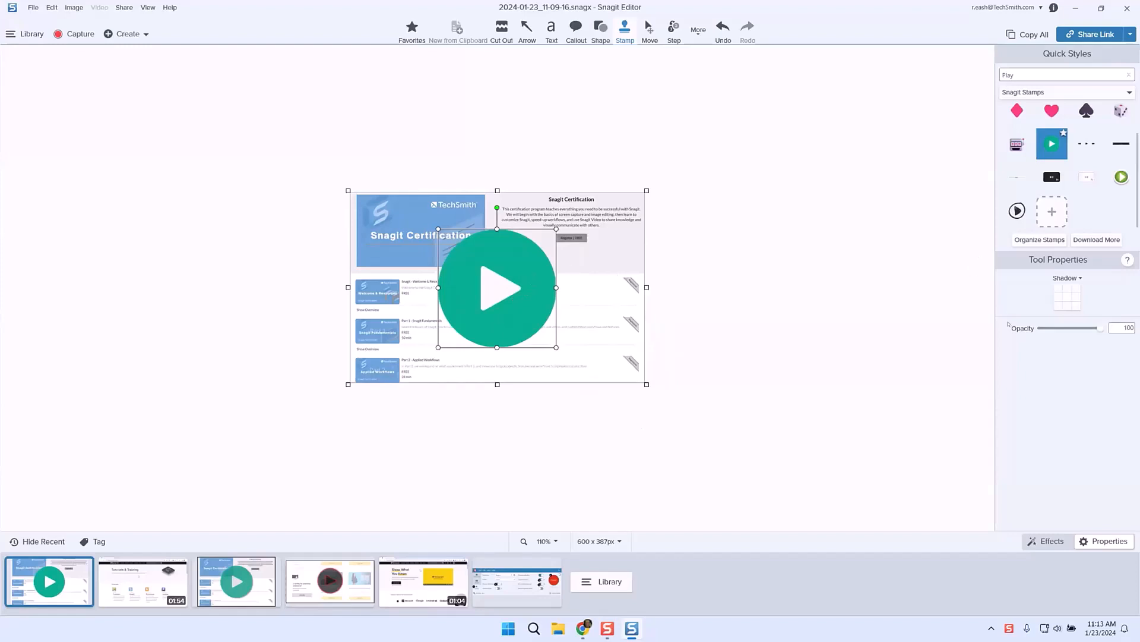
Step: Give the play stamp a bottom-right drop shadow and 75% opacity
click(1077, 306)
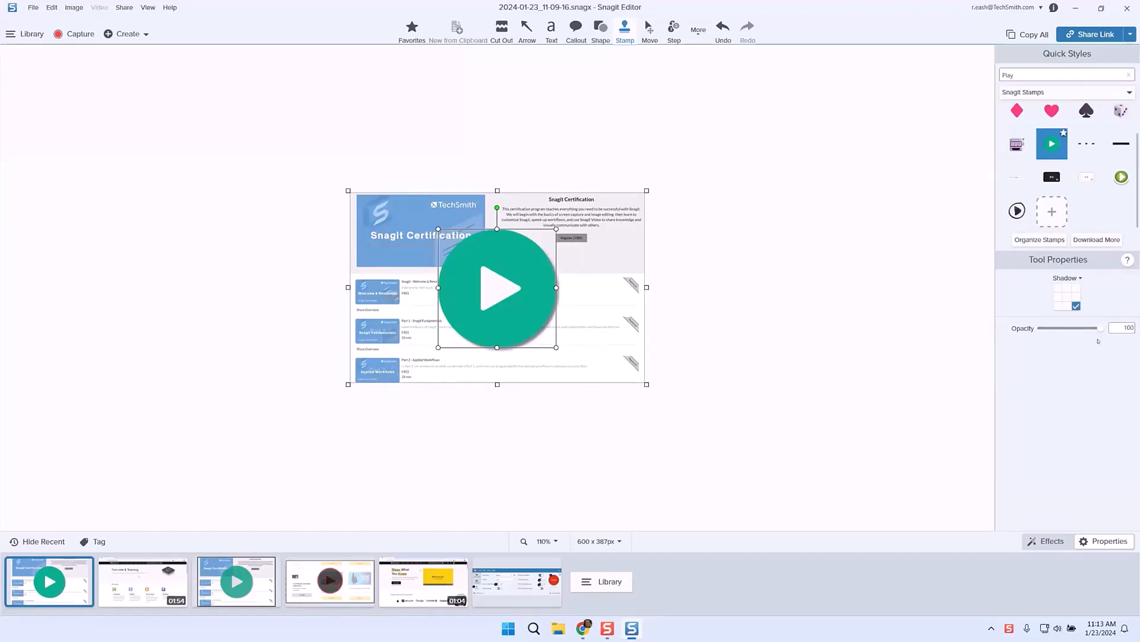
mouse_move(1096, 327)
mouse_down()
mouse_move(1074, 330)
mouse_move(1084, 331)
mouse_up()
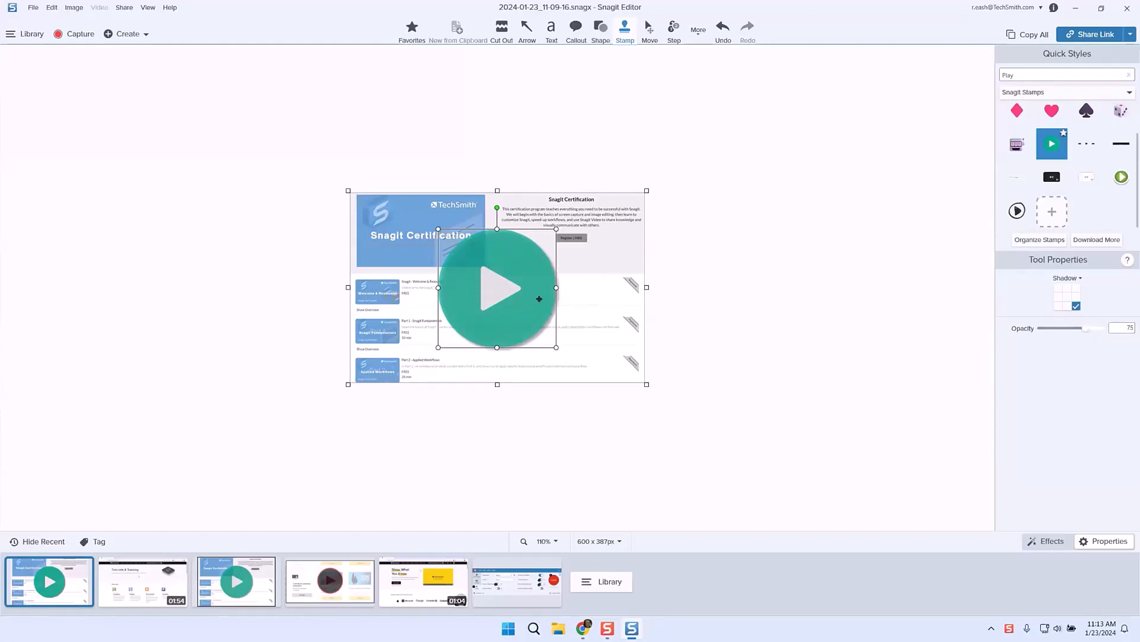
key(s)
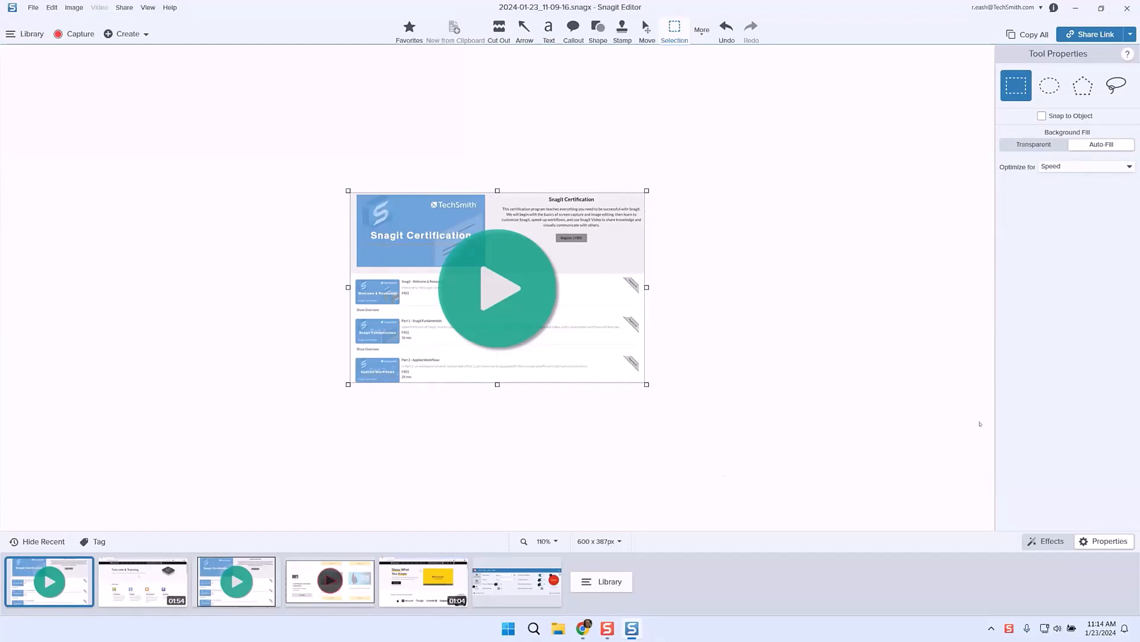
Step: Add a dark border of width 16, bringing the image to 612 x 399 px
click(1047, 541)
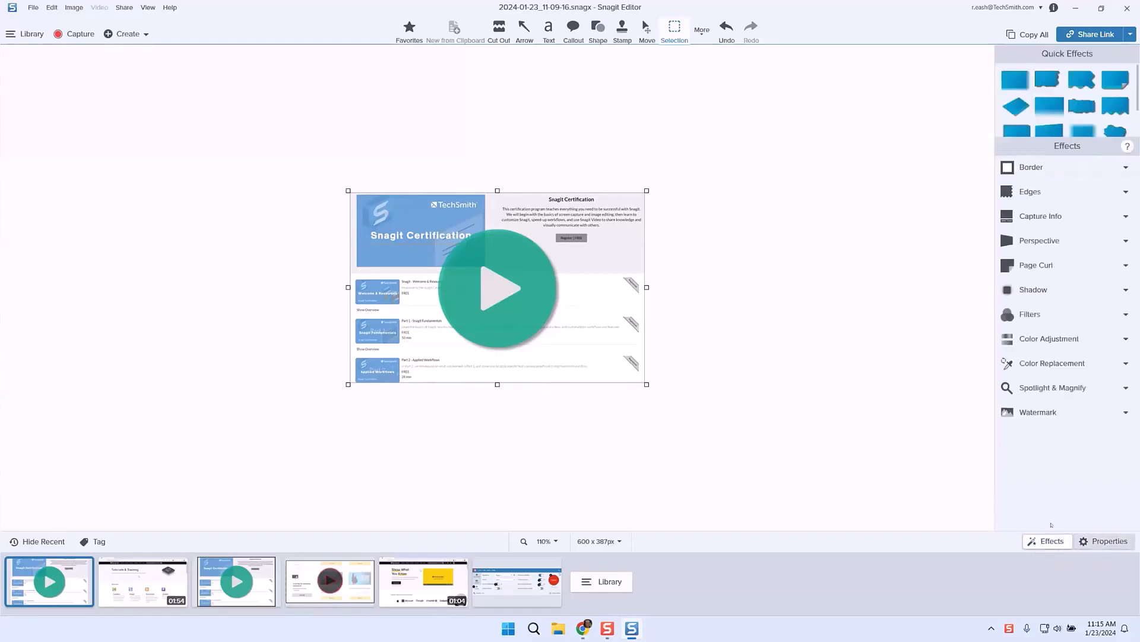
click(1073, 168)
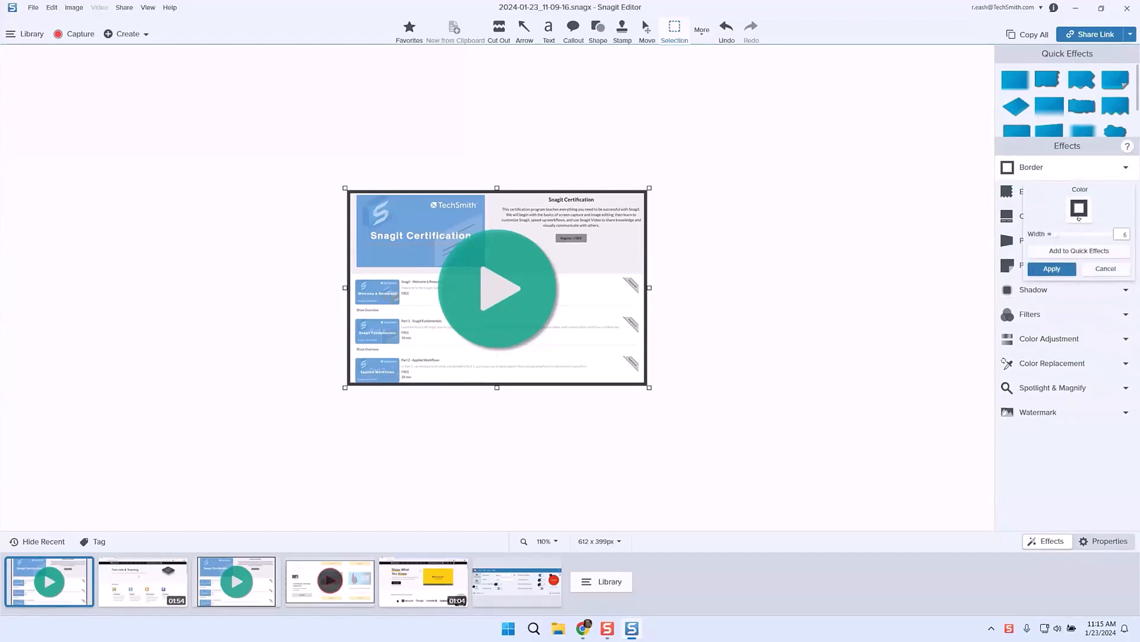
click(1080, 218)
click(1079, 218)
mouse_move(1050, 234)
mouse_down()
mouse_move(1063, 235)
mouse_move(1050, 235)
mouse_up()
click(1042, 326)
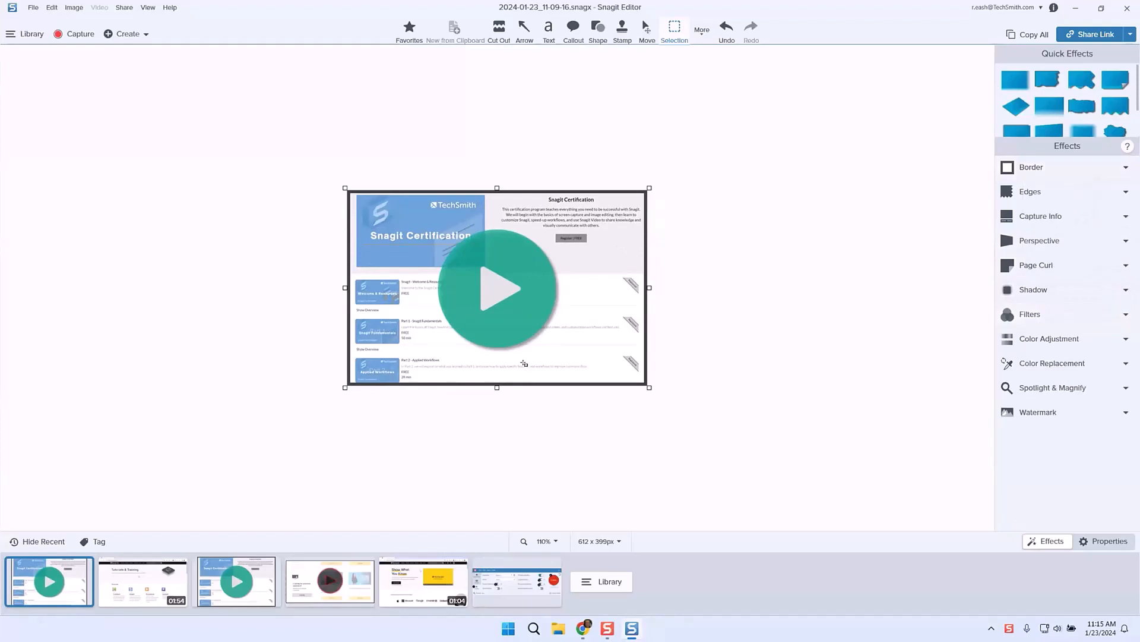
click(1103, 541)
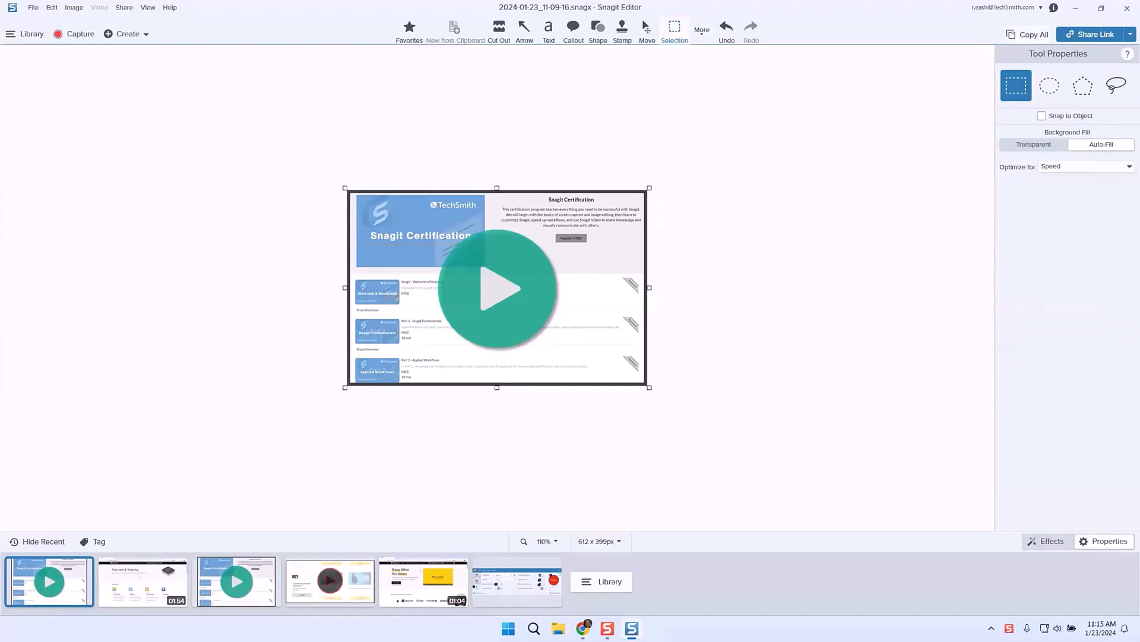
Step: Copy the finished image and paste it into the Outlook draft above the sign-off
click(1026, 35)
mouse_move(583, 628)
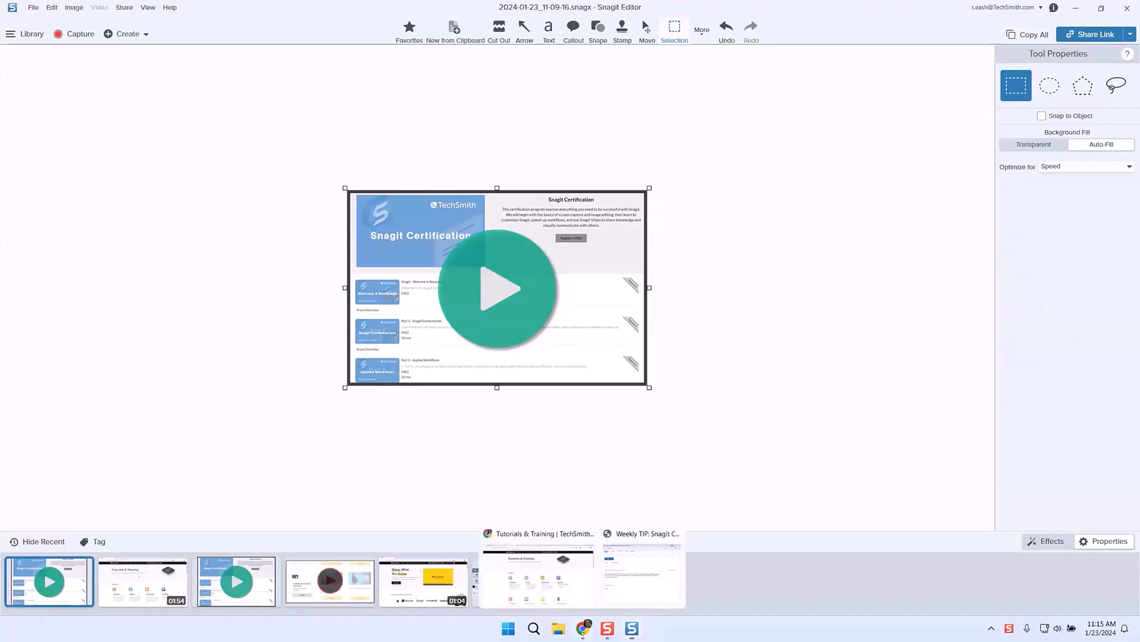
click(641, 570)
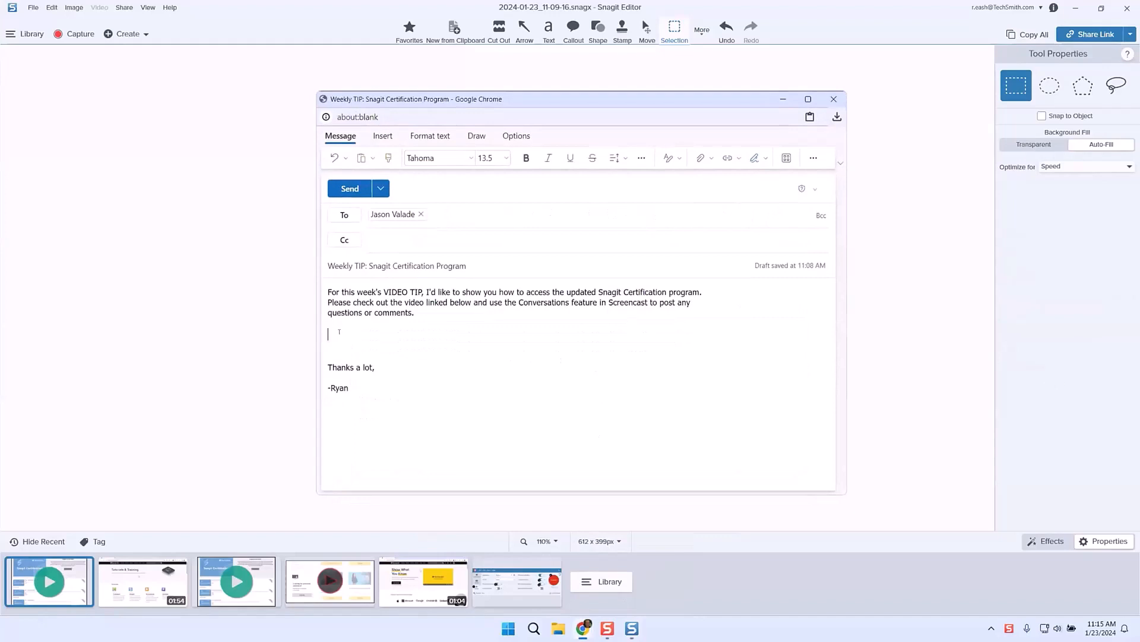
key(ctrl+v)
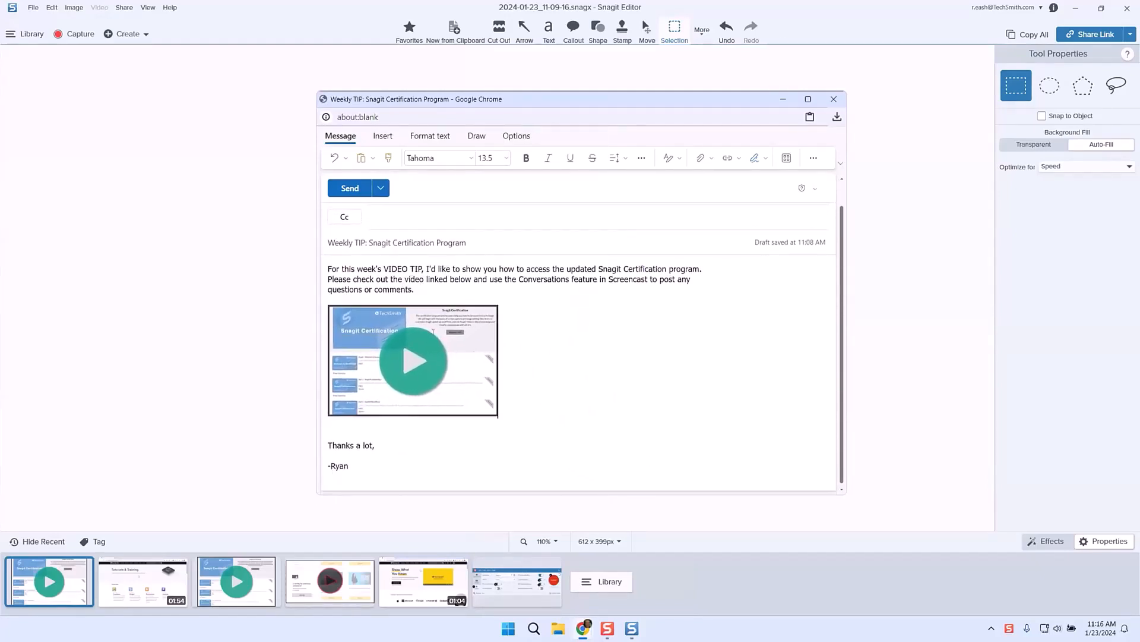
click(418, 373)
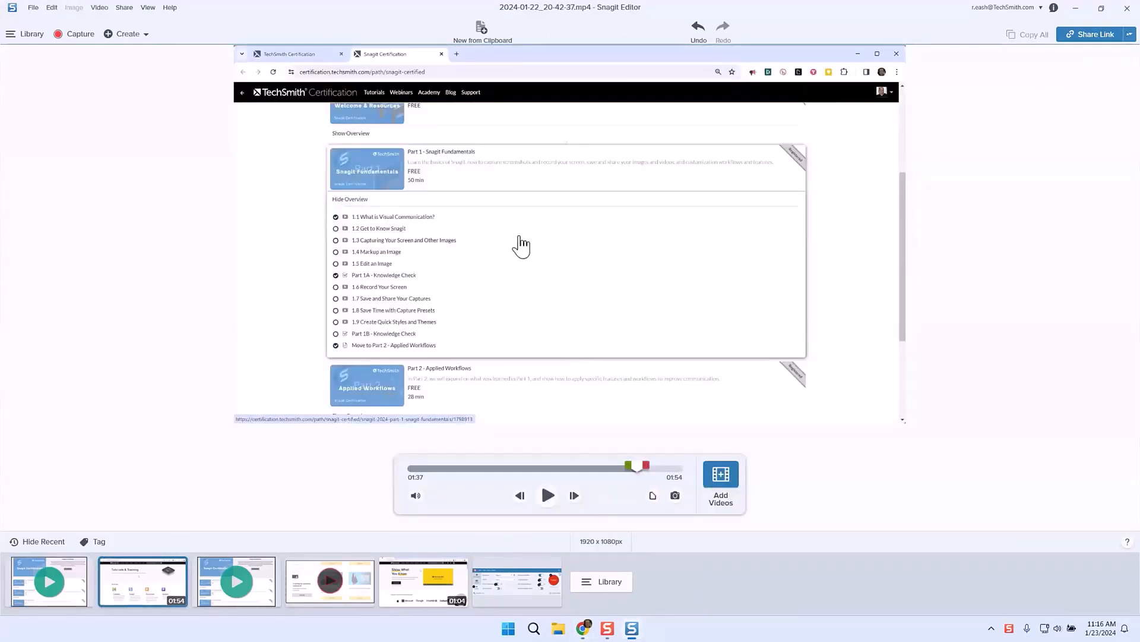
Step: Copy the link of the newest Screencast upload from Snagit's Share History
click(1130, 35)
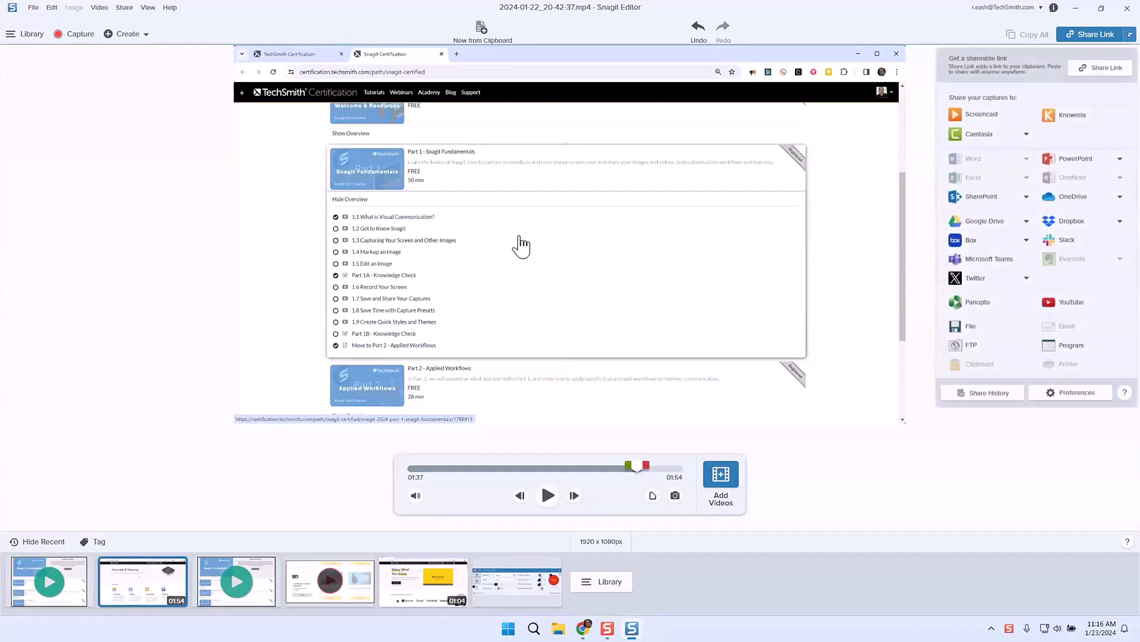
click(980, 393)
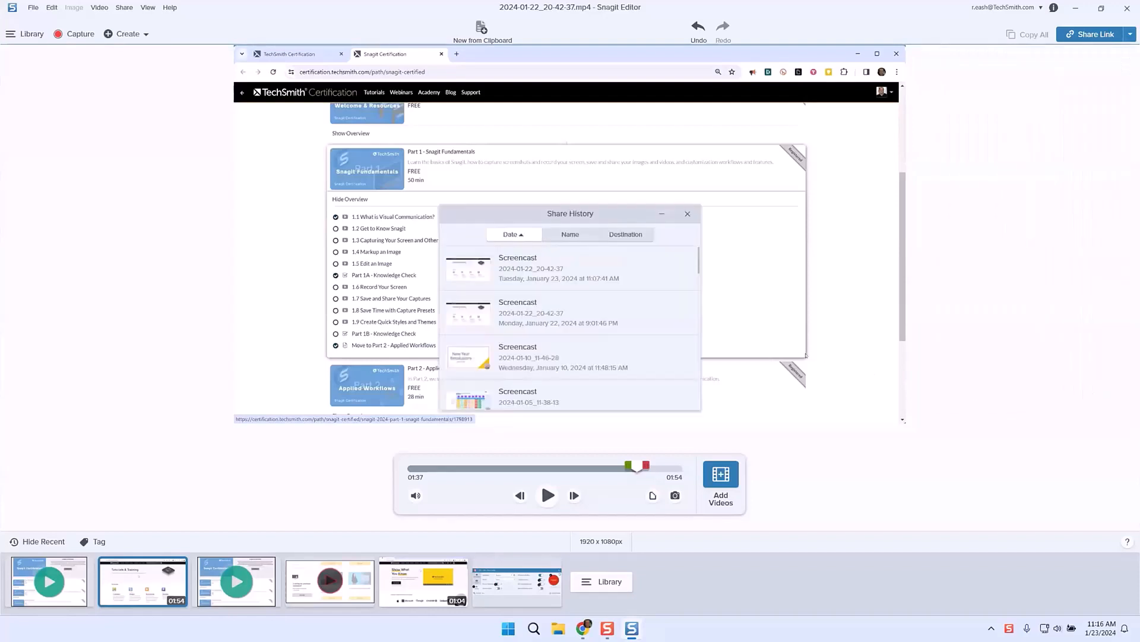
mouse_move(593, 275)
scroll(573, 321, down, 8)
scroll(574, 319, up, 8)
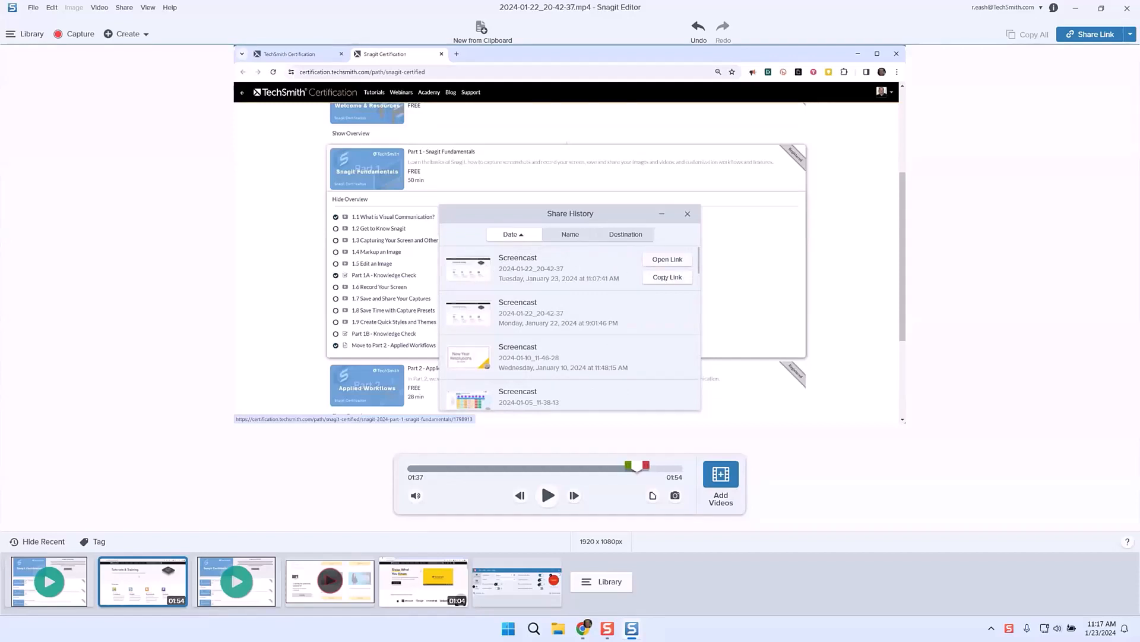
click(660, 277)
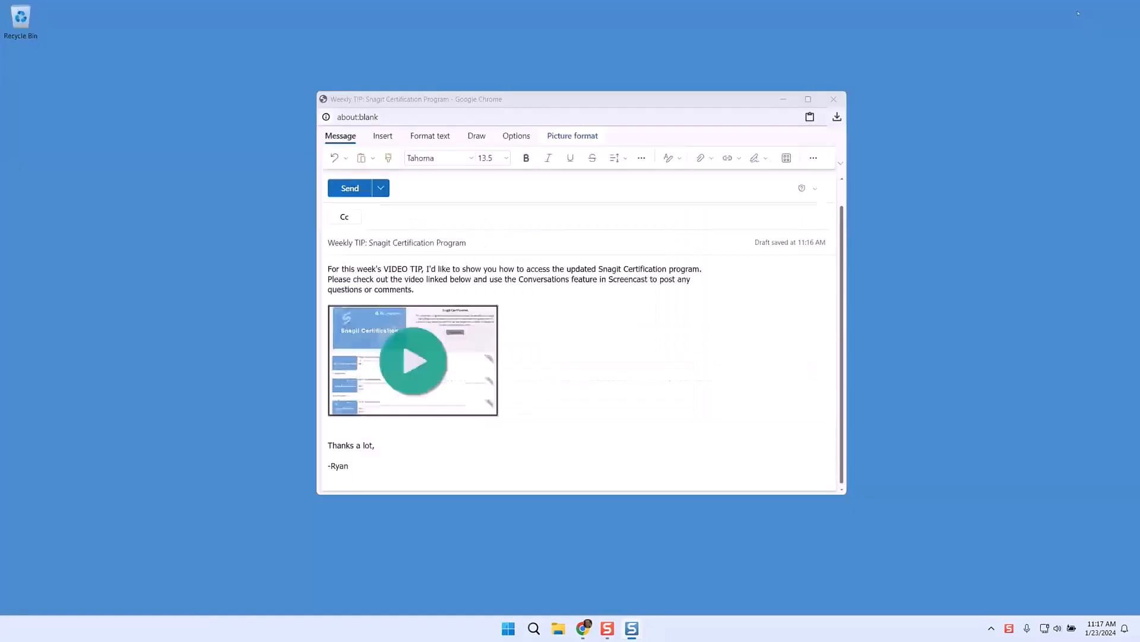
Step: Hyperlink the draft's play-stamp thumbnail to the copied Screencast URL, leaving the display text empty
click(420, 350)
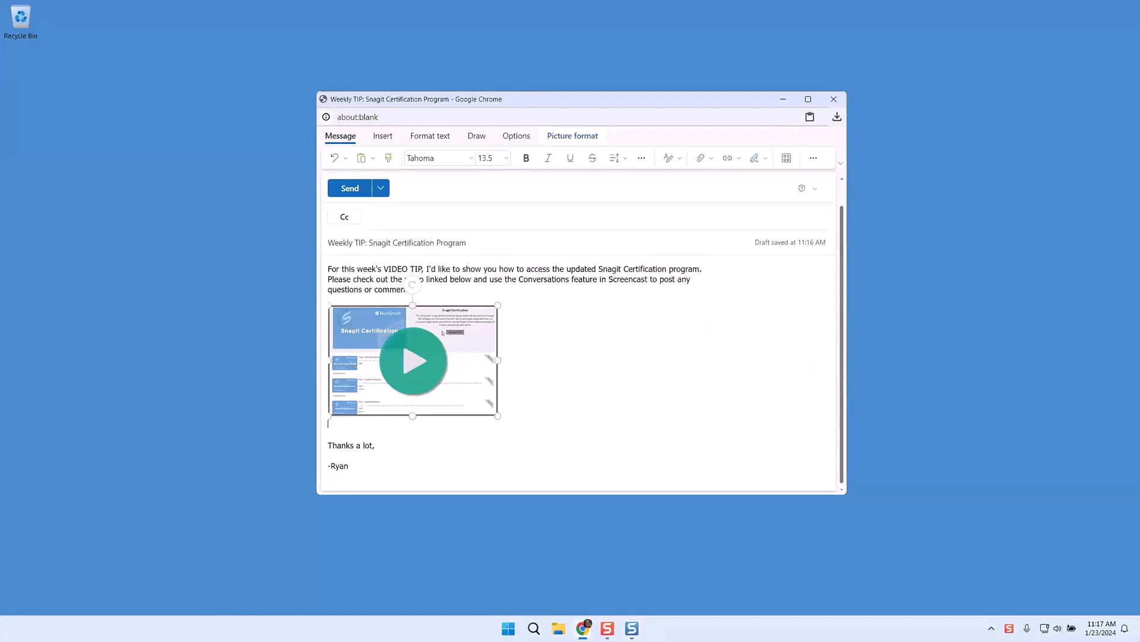
right_click(432, 334)
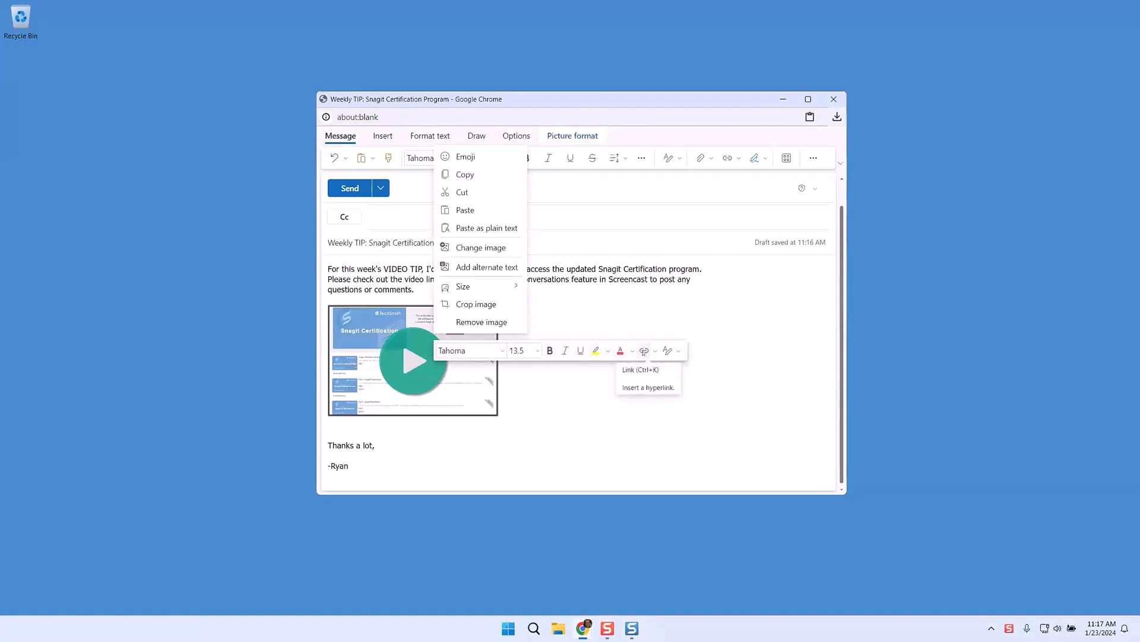
click(644, 351)
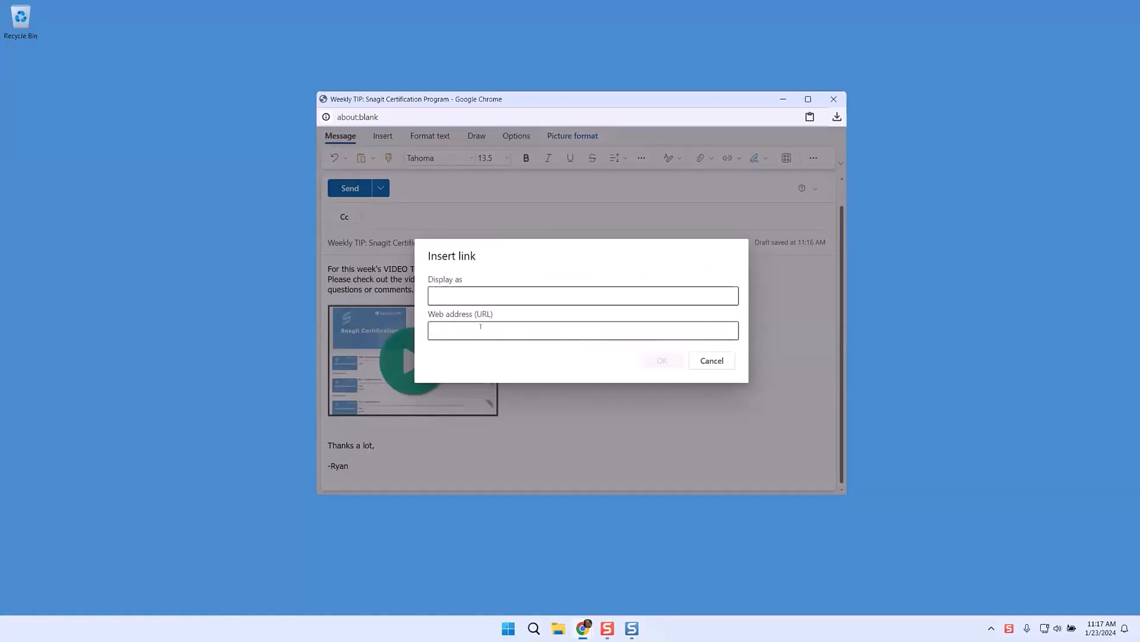
key(ctrl+v)
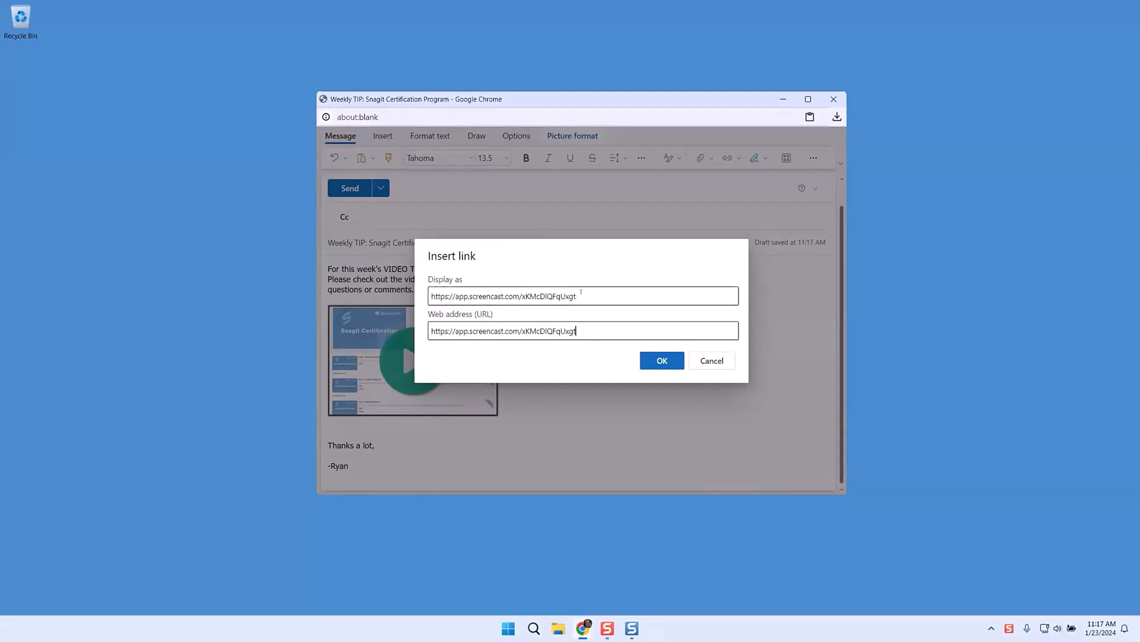
drag(581, 293, 427, 293)
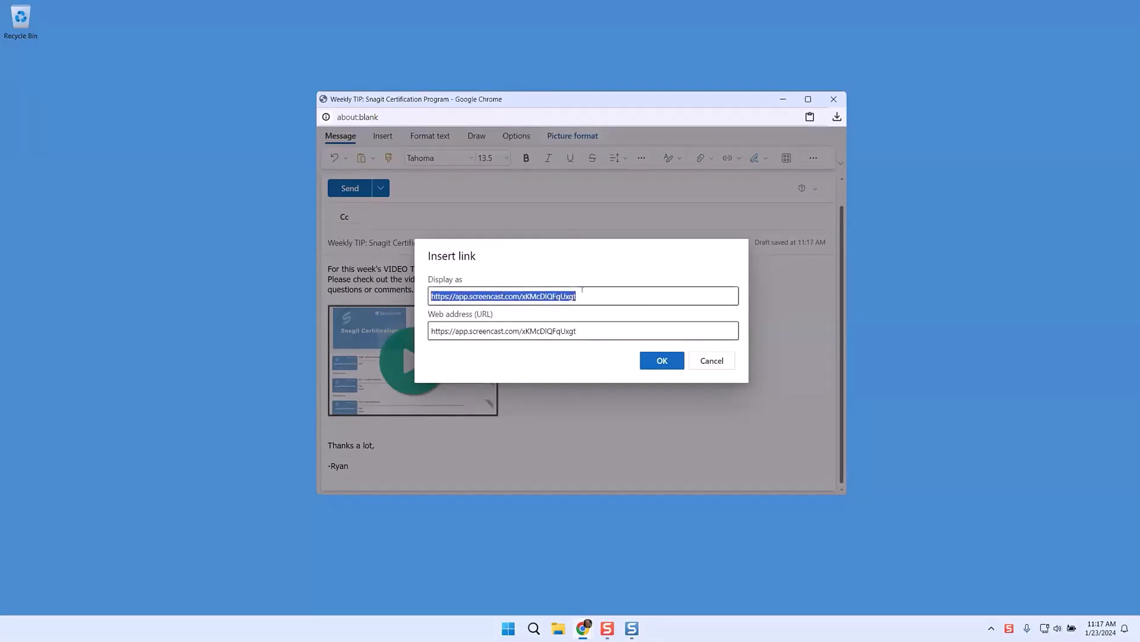
key(BackSpace)
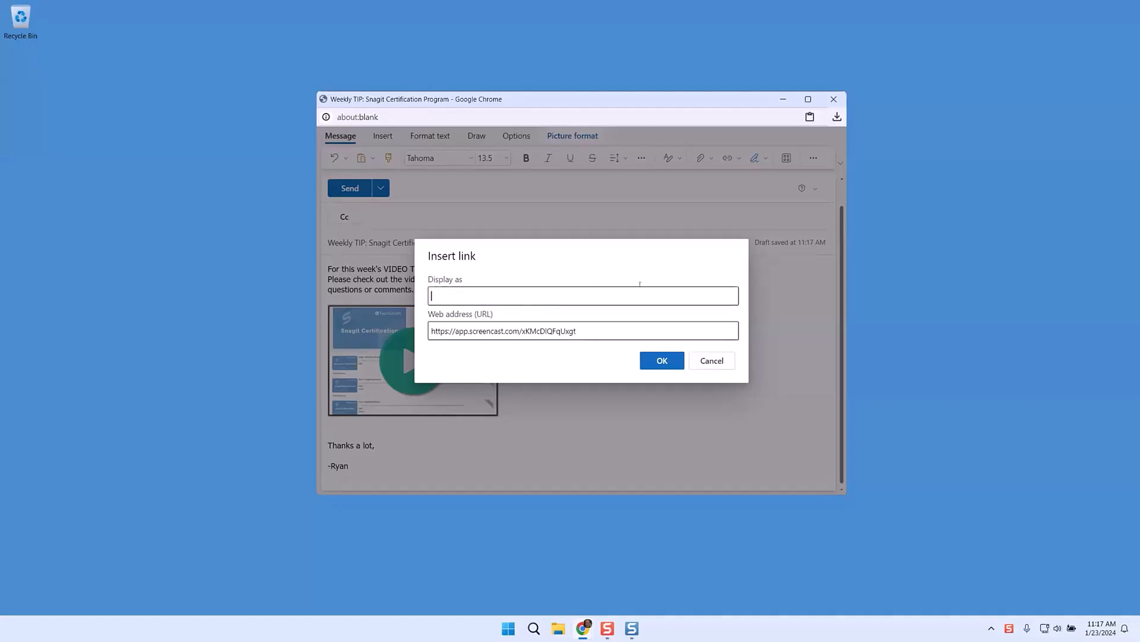
click(660, 361)
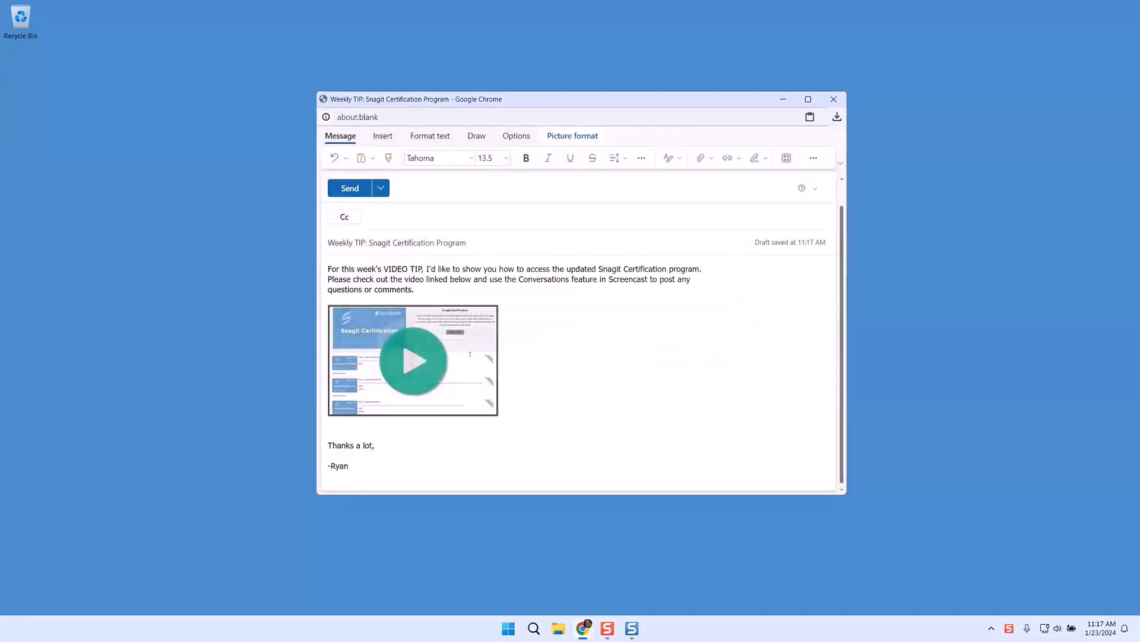
mouse_move(435, 349)
scroll(454, 239, up, 1)
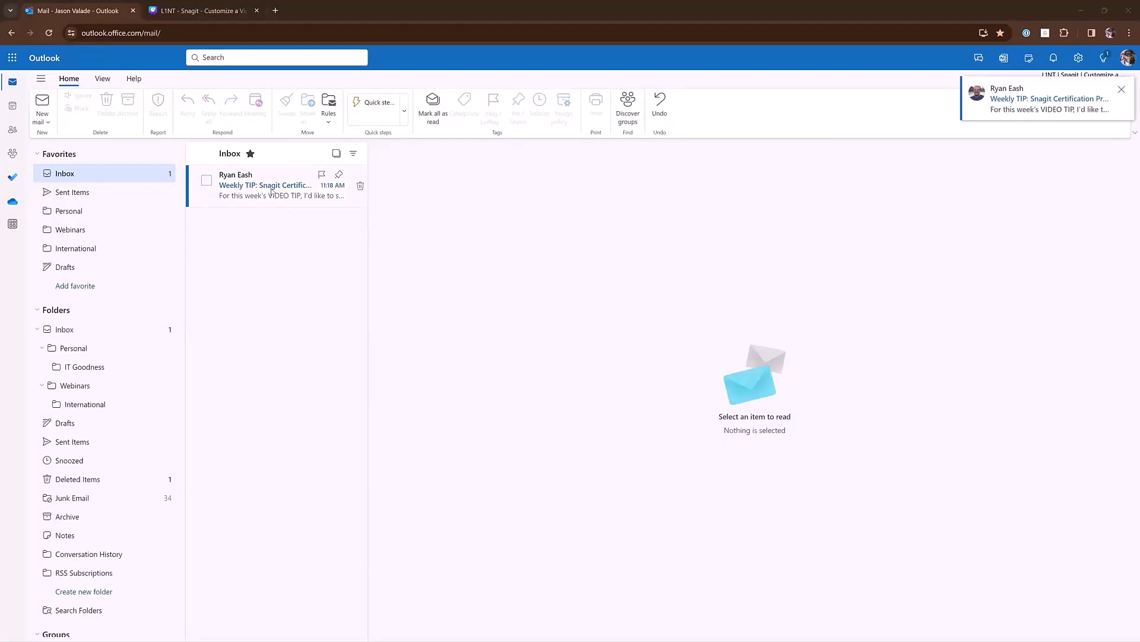
Step: Open the received Weekly TIP email and follow its thumbnail link to the video
click(271, 190)
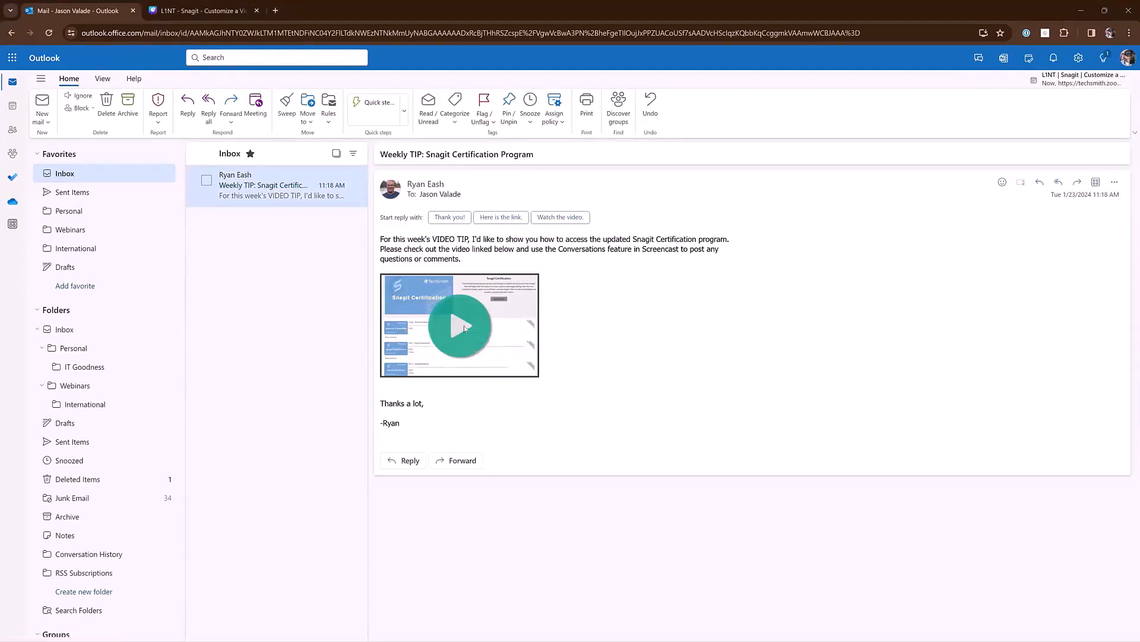
click(464, 327)
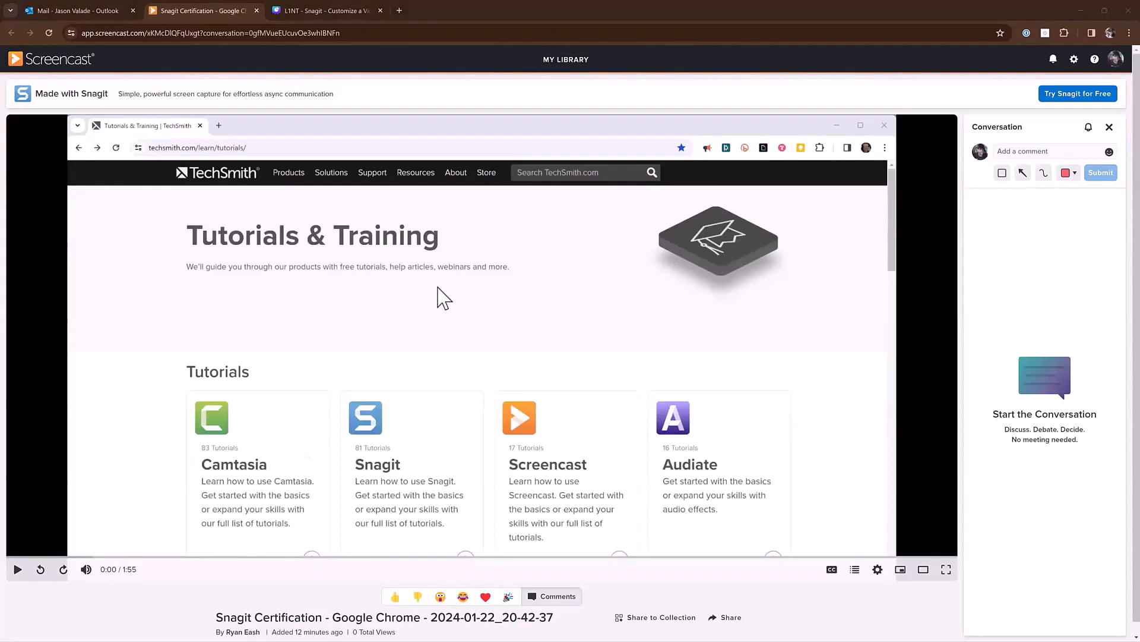
Step: Play the Screencast video and post the comment 'Nice work!' in the Conversation
click(19, 570)
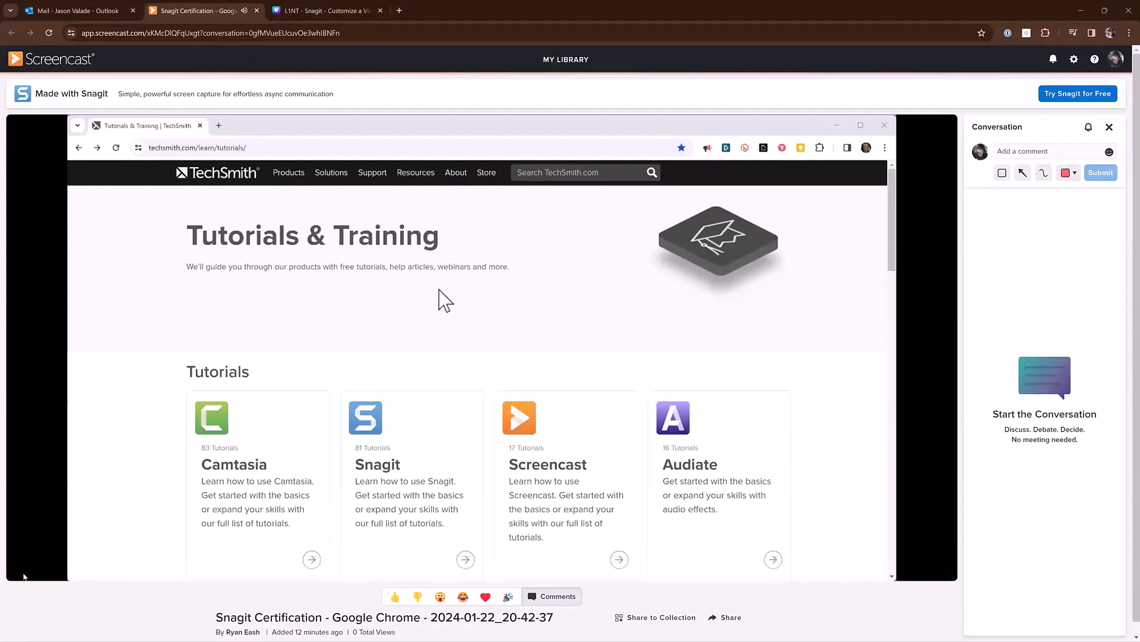
text(Nice work!)
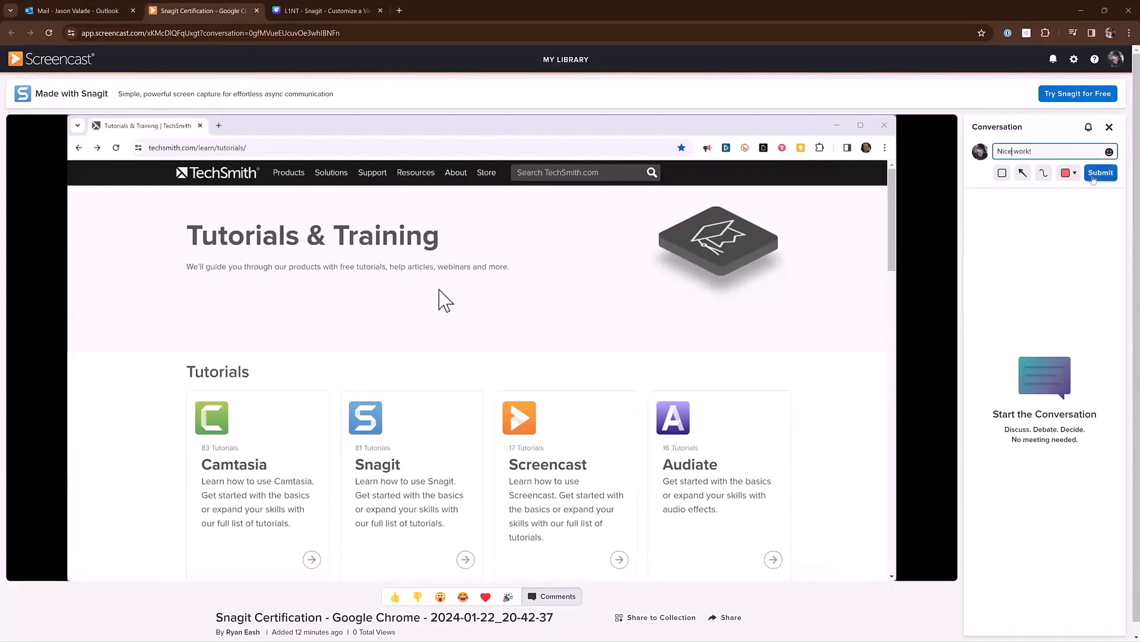
key(Return)
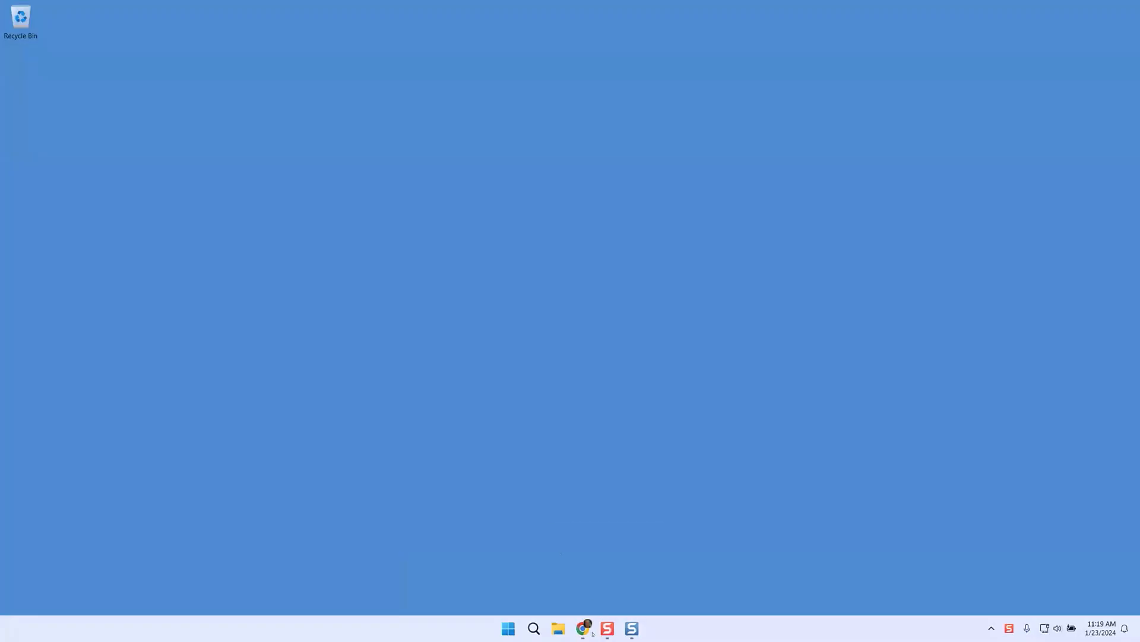
Step: Bring the Chrome browser window back to the front from the taskbar
click(585, 628)
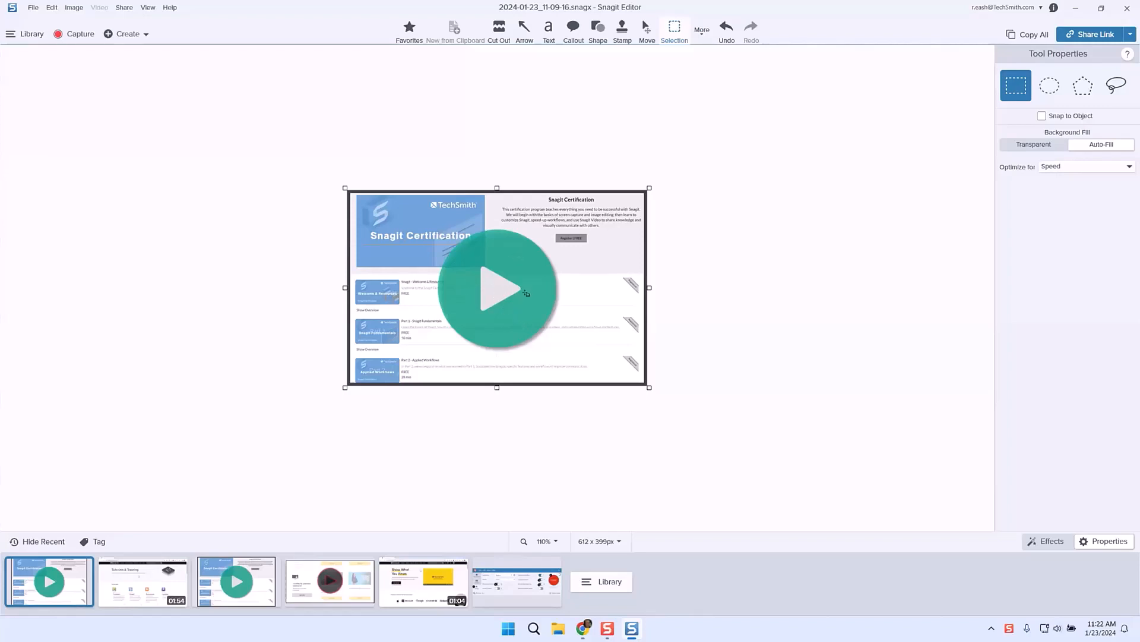
Step: Add a text box reading 'Click to watch video!' over the green play stamp
click(549, 29)
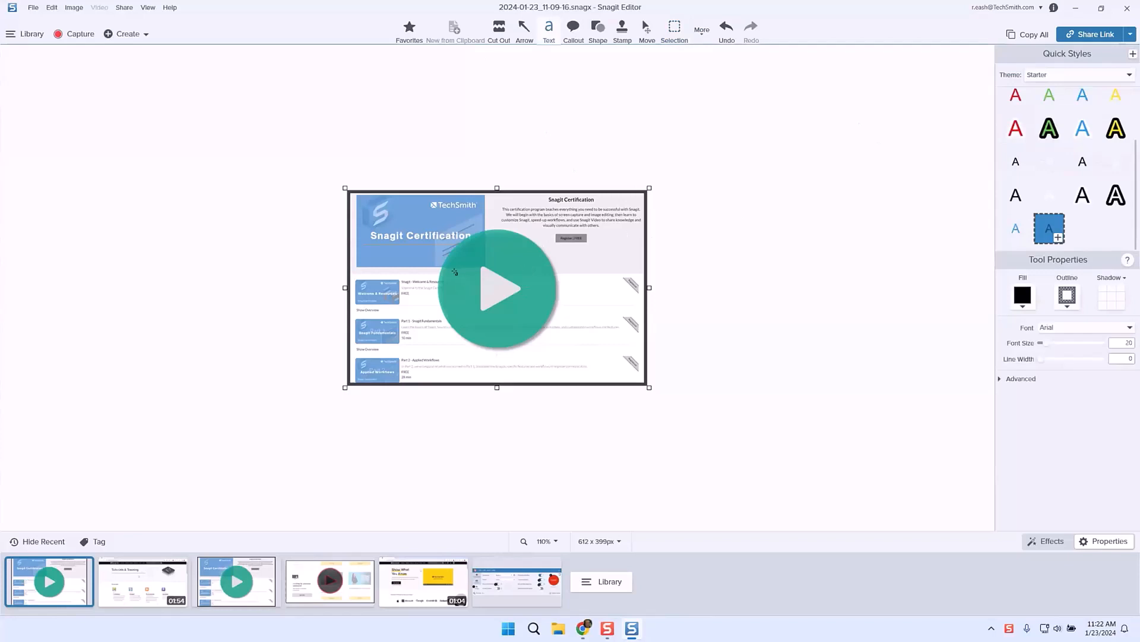
drag(451, 275, 547, 306)
text(Click to)
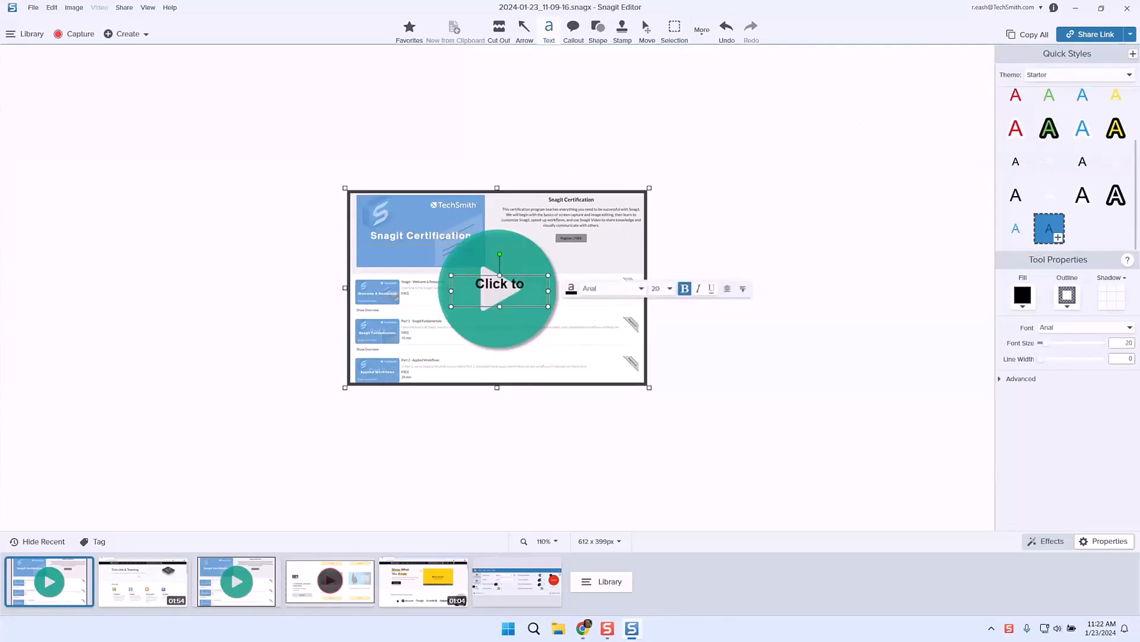
text( watch video!)
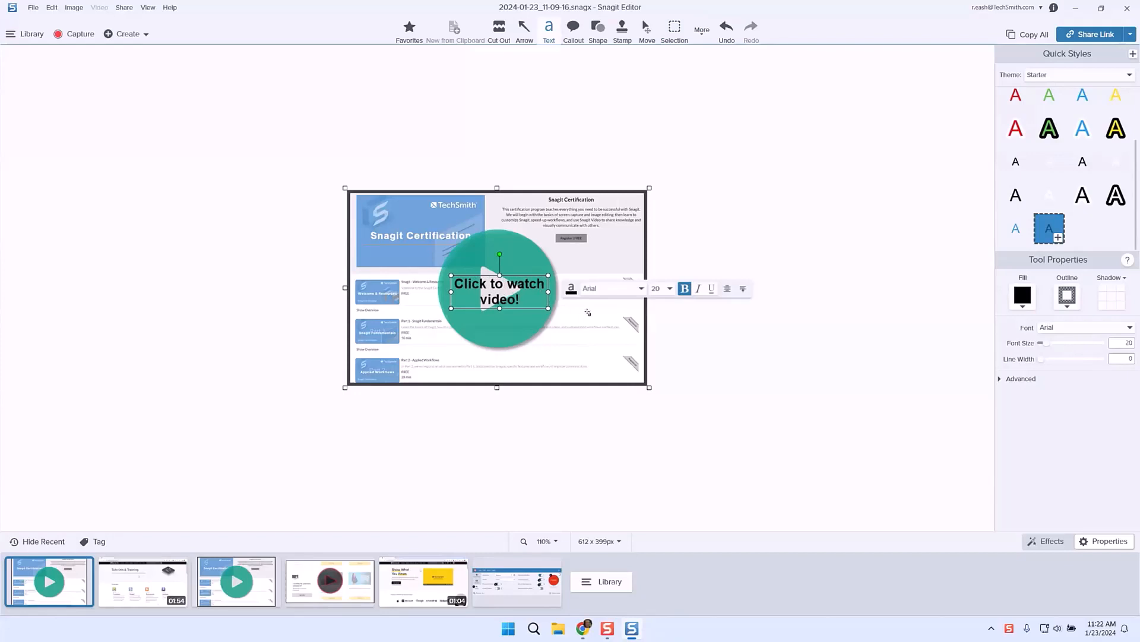
click(678, 353)
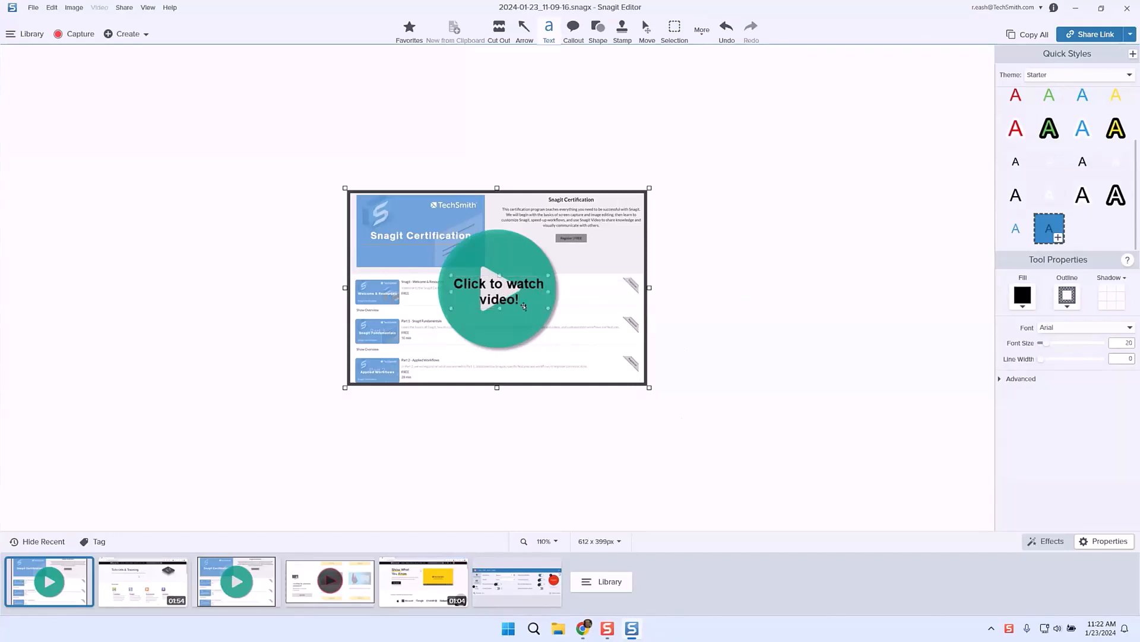